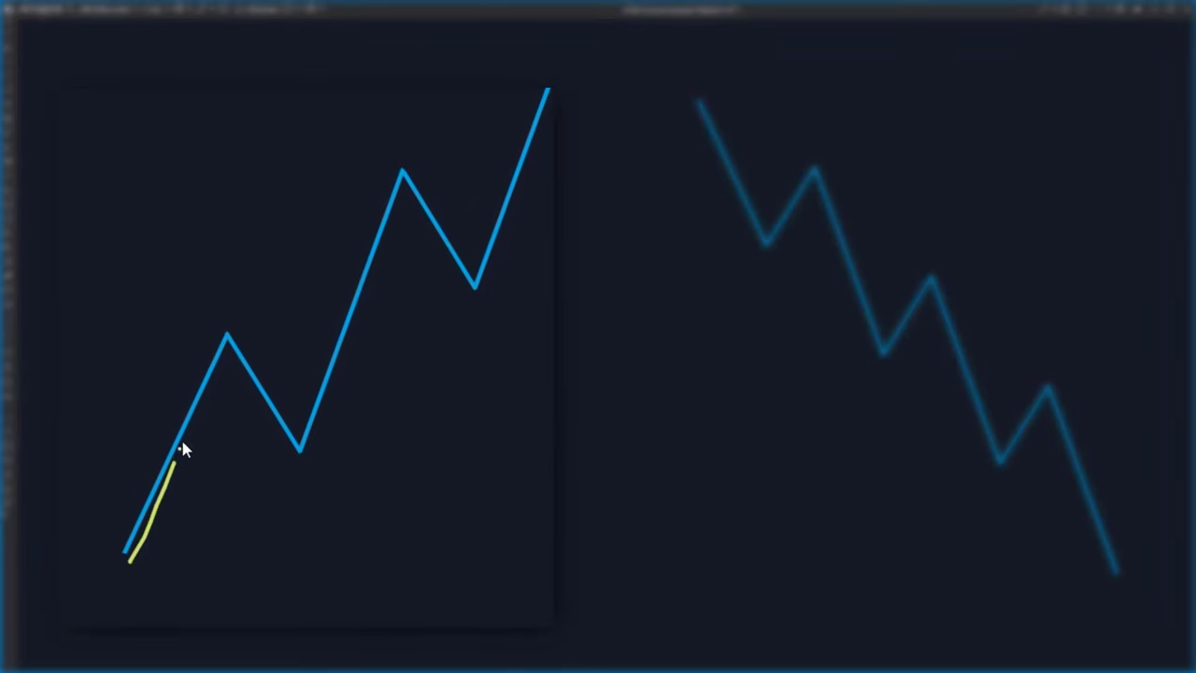
Continue the yellow trace to the first trough and label the first two peaks HH
mouse_move(227, 353)
left_mouse_down()
mouse_move(300, 458)
mouse_move(406, 180)
mouse_move(476, 293)
left_mouse_up()
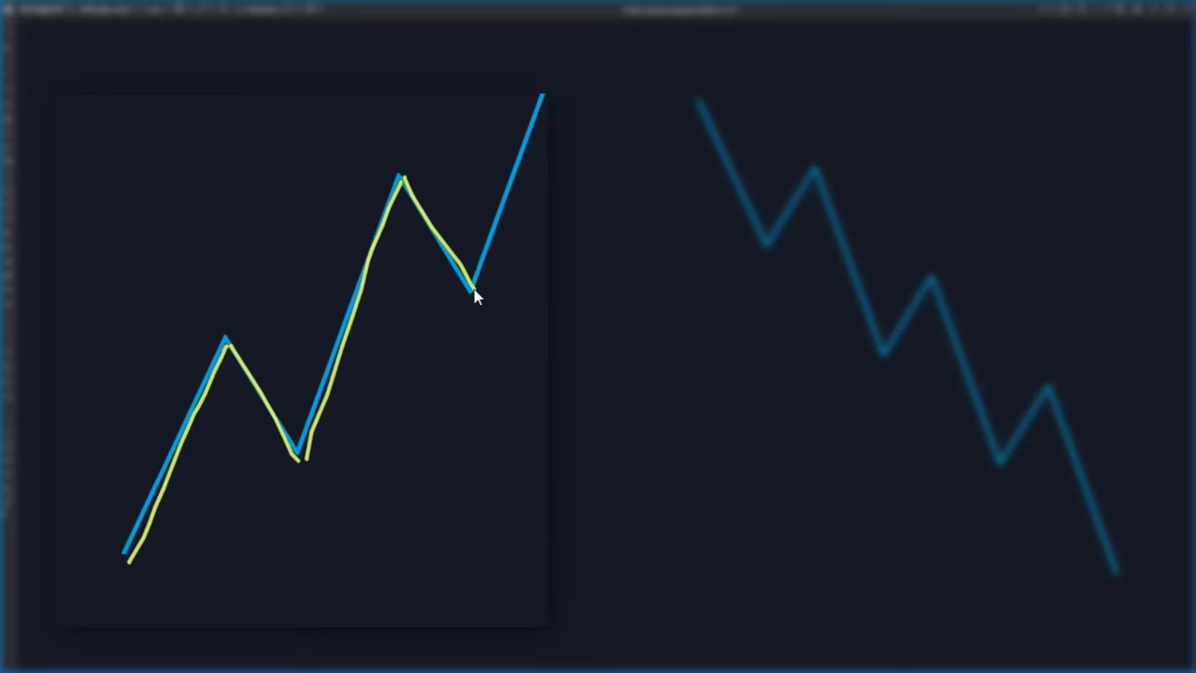
left_click(165, 414)
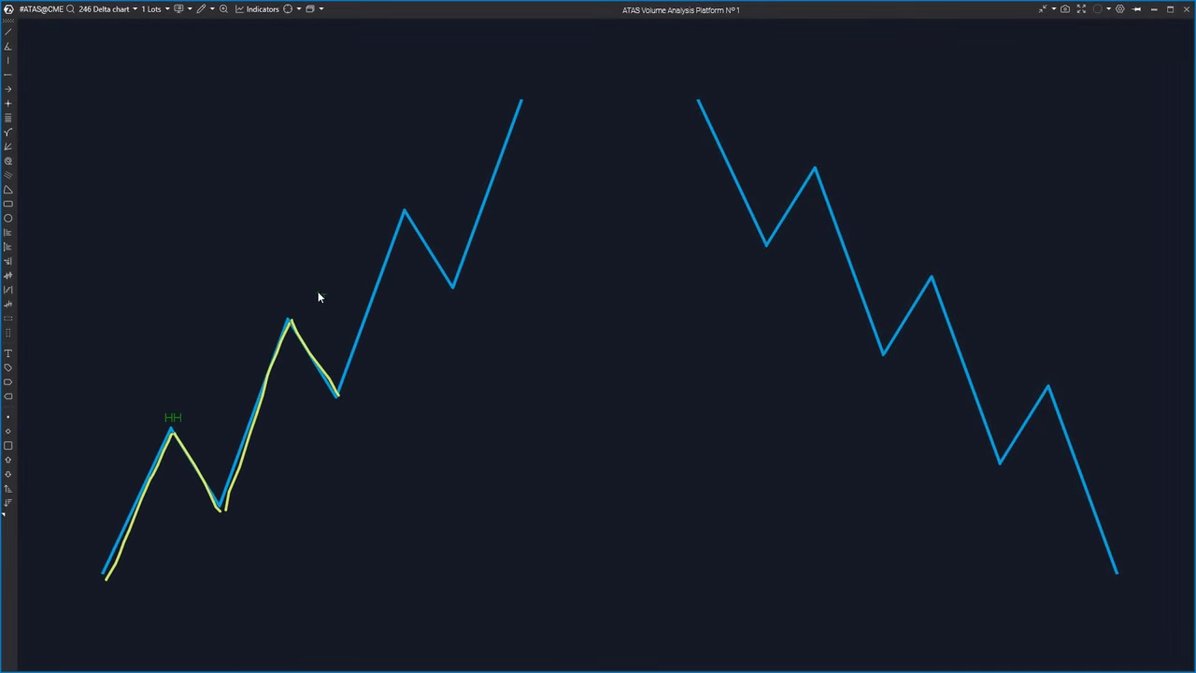
left_click(289, 307)
Label the uptrend troughs HL and the downtrend's trough LL and peak LH
left_click(345, 413)
left_click(462, 295)
left_click(888, 375)
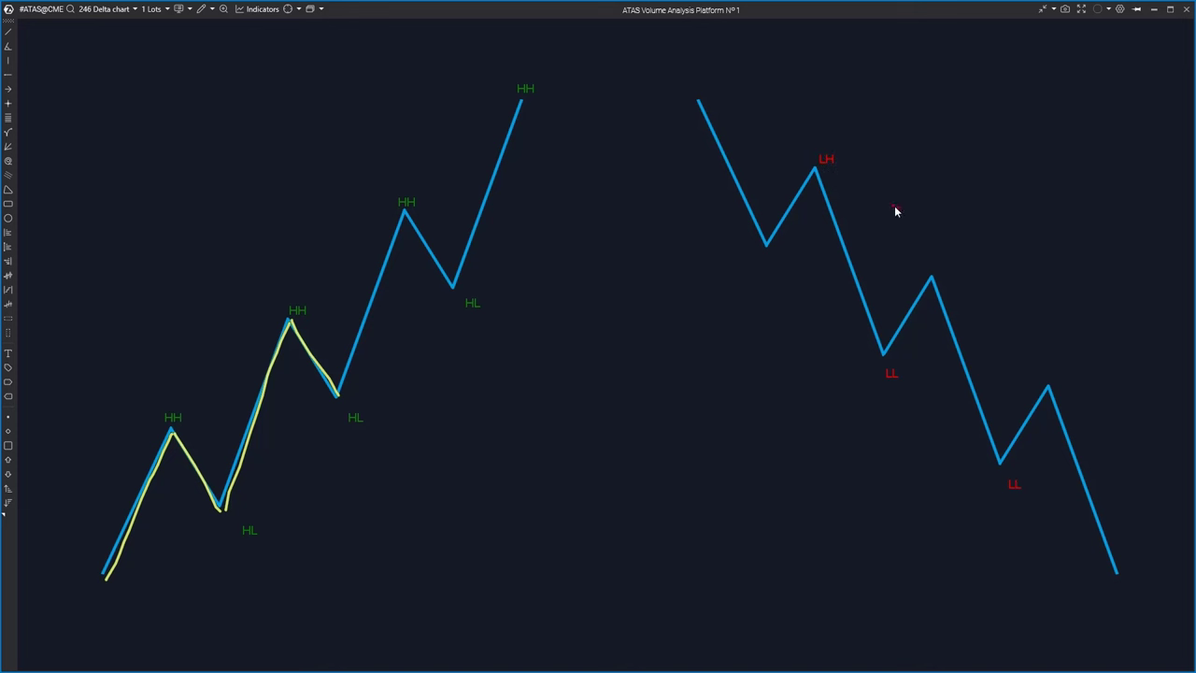
left_click(942, 268)
Reveal the last LH label, draw level lines from the three HH peaks, and curve the HL troughs
left_click(1065, 382)
left_click_drag(178, 432, 283, 436)
left_click_drag(293, 319, 400, 322)
left_click_drag(406, 213, 513, 216)
left_click_drag(240, 509, 260, 497)
left_click_drag(348, 391, 365, 388)
mouse_move(468, 279)
left_mouse_down()
mouse_move(484, 295)
mouse_move(492, 273)
left_mouse_up()
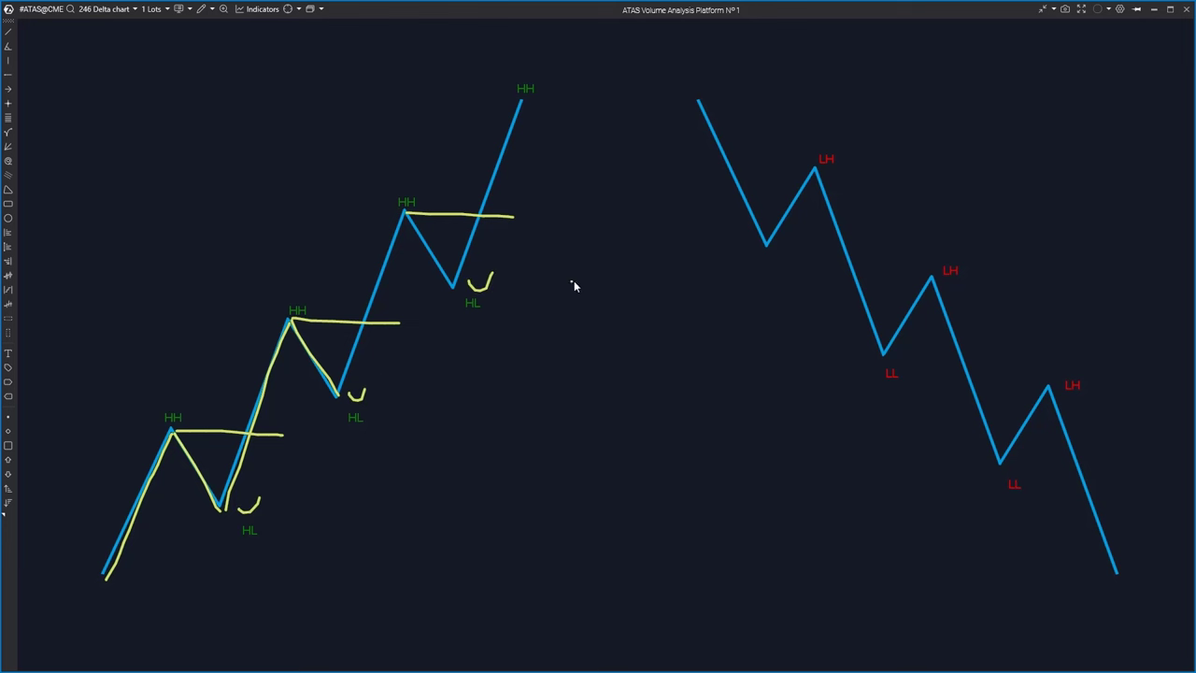
Draw yellow level lines from the three downtrend lows and arc the last LH peak
left_click_drag(765, 246, 870, 243)
left_click_drag(889, 357, 1027, 355)
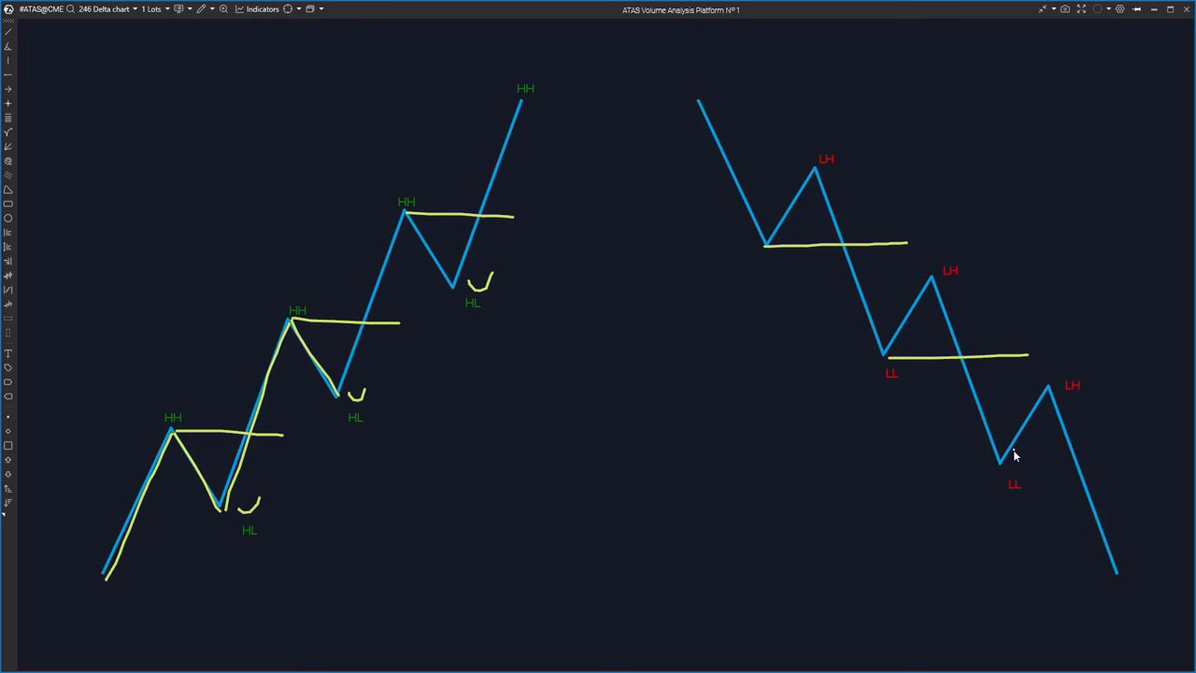
left_click_drag(1003, 461, 1128, 457)
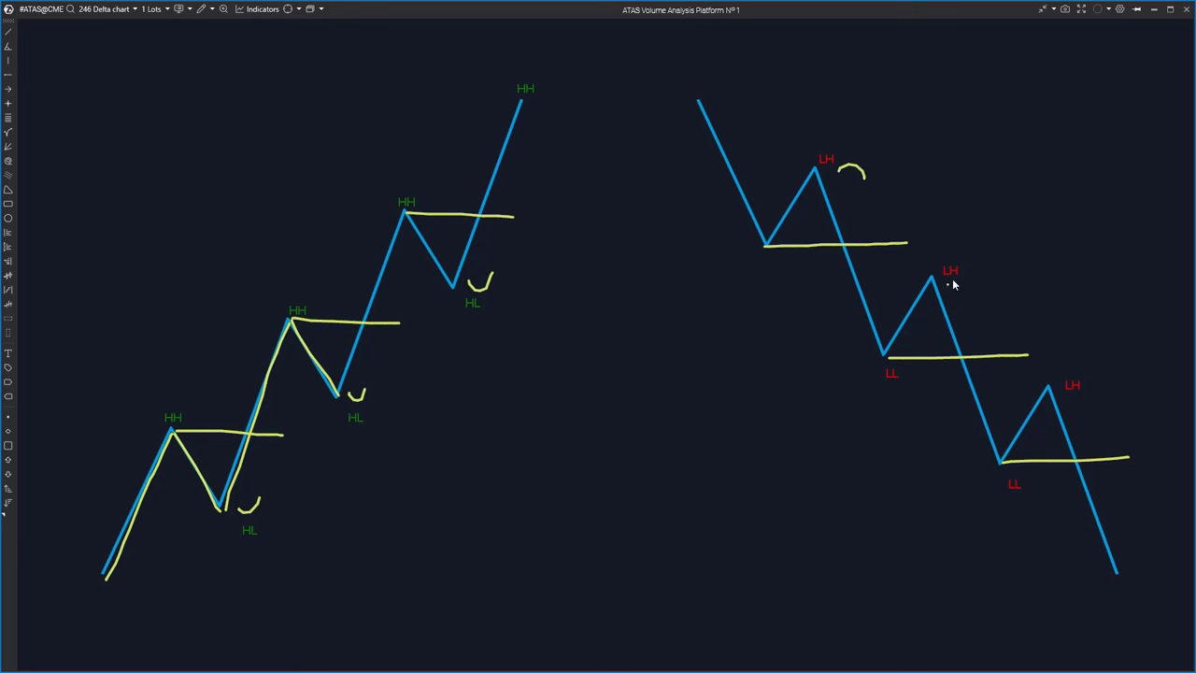
left_click_drag(1053, 382, 1072, 383)
Handwrite BOS beside each HH level line on the uptrend
mouse_move(276, 446)
left_mouse_down()
mouse_move(277, 471)
mouse_move(305, 464)
left_mouse_up()
left_click_drag(436, 332, 428, 334)
left_click_drag(452, 332, 443, 348)
left_click_drag(526, 217, 526, 236)
left_click_drag(527, 216, 529, 234)
left_click_drag(553, 219, 555, 230)
Handwrite BOS beside each of the three downtrend level lines
left_click_drag(570, 219, 561, 236)
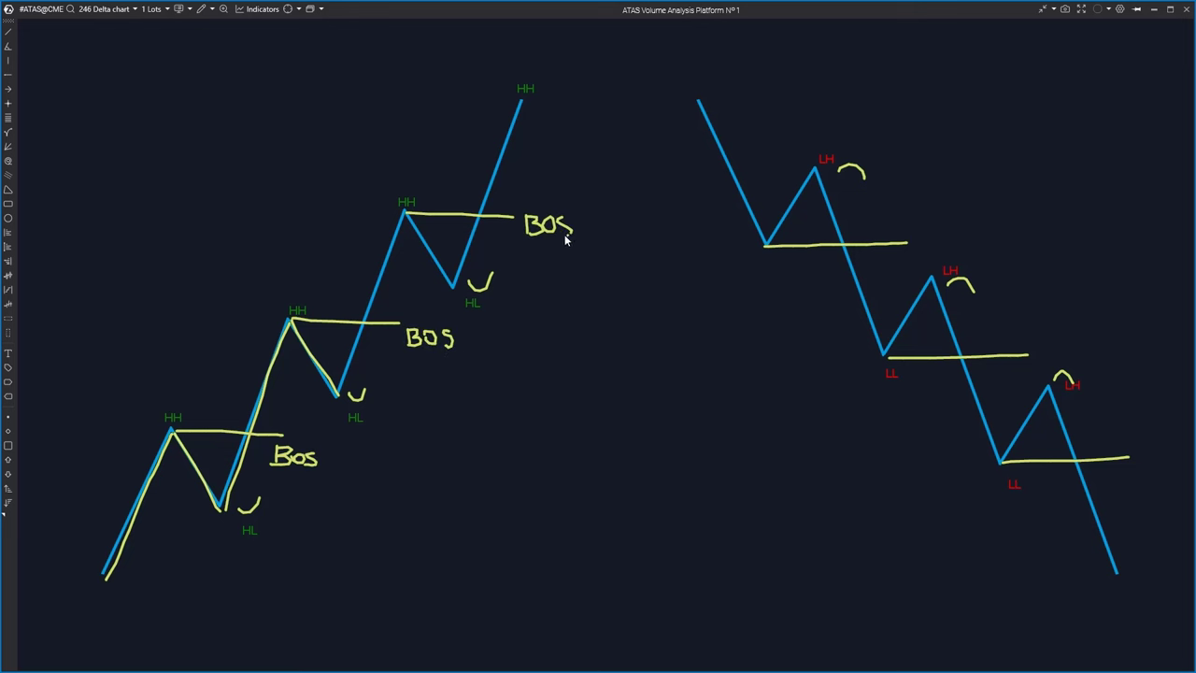
left_click_drag(917, 229, 918, 245)
mouse_move(918, 229)
left_mouse_down()
mouse_move(925, 244)
mouse_move(938, 241)
left_mouse_up()
left_click_drag(957, 233, 944, 249)
left_click_drag(1035, 336, 1035, 354)
mouse_move(1036, 336)
left_mouse_down()
mouse_move(1039, 352)
mouse_move(1057, 340)
mouse_move(1065, 357)
left_mouse_up()
mouse_move(1127, 429)
left_mouse_down()
mouse_move(1126, 449)
mouse_move(1146, 437)
left_mouse_up()
left_click_drag(1164, 433, 1158, 451)
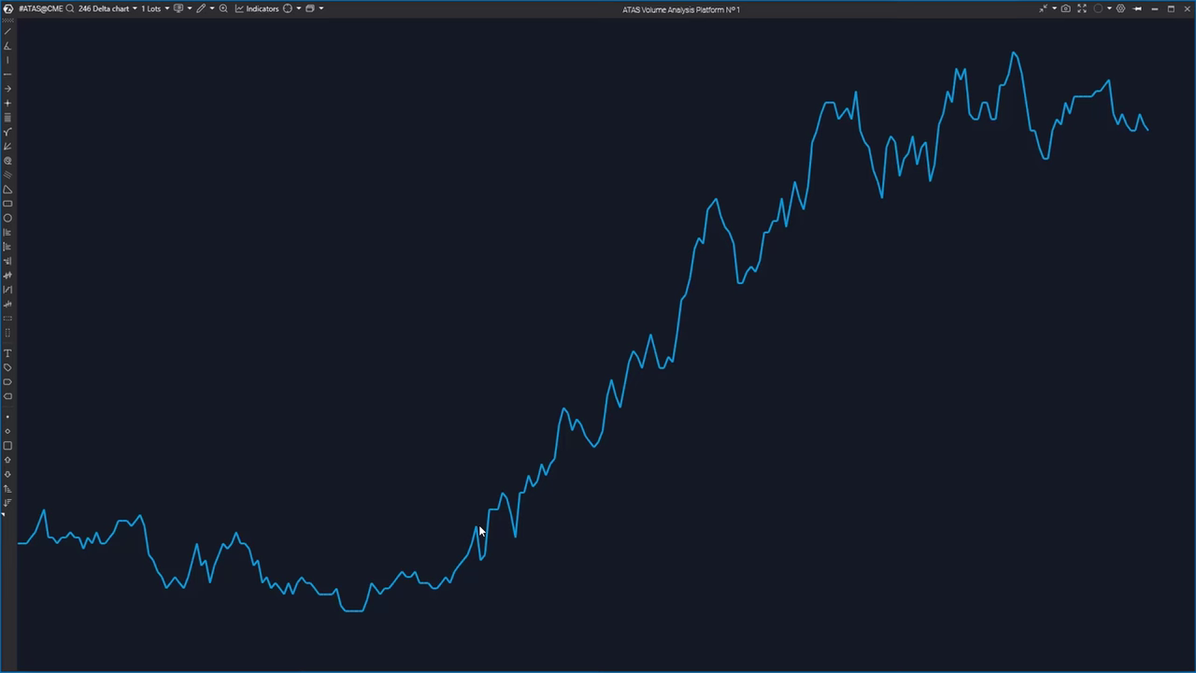
Draw yellow level lines at each rising swing high up to the top peak
left_click_drag(482, 550, 513, 549)
left_click_drag(516, 505, 570, 495)
left_click_drag(615, 371, 703, 374)
left_click_drag(685, 329, 747, 329)
left_click_drag(744, 261, 815, 262)
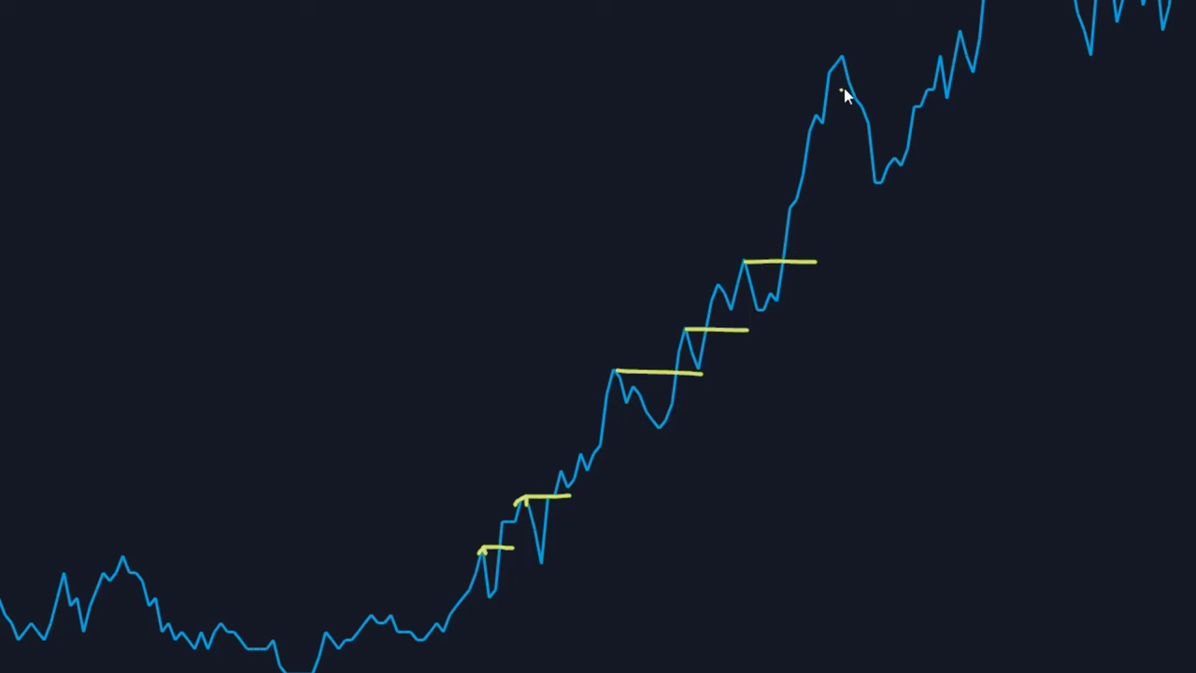
left_click_drag(843, 59, 965, 58)
left_click(884, 215)
Mark the higher lows with small yellow curves and trace the rise to the peak
left_click_drag(496, 603, 512, 603)
left_click_drag(540, 562, 562, 561)
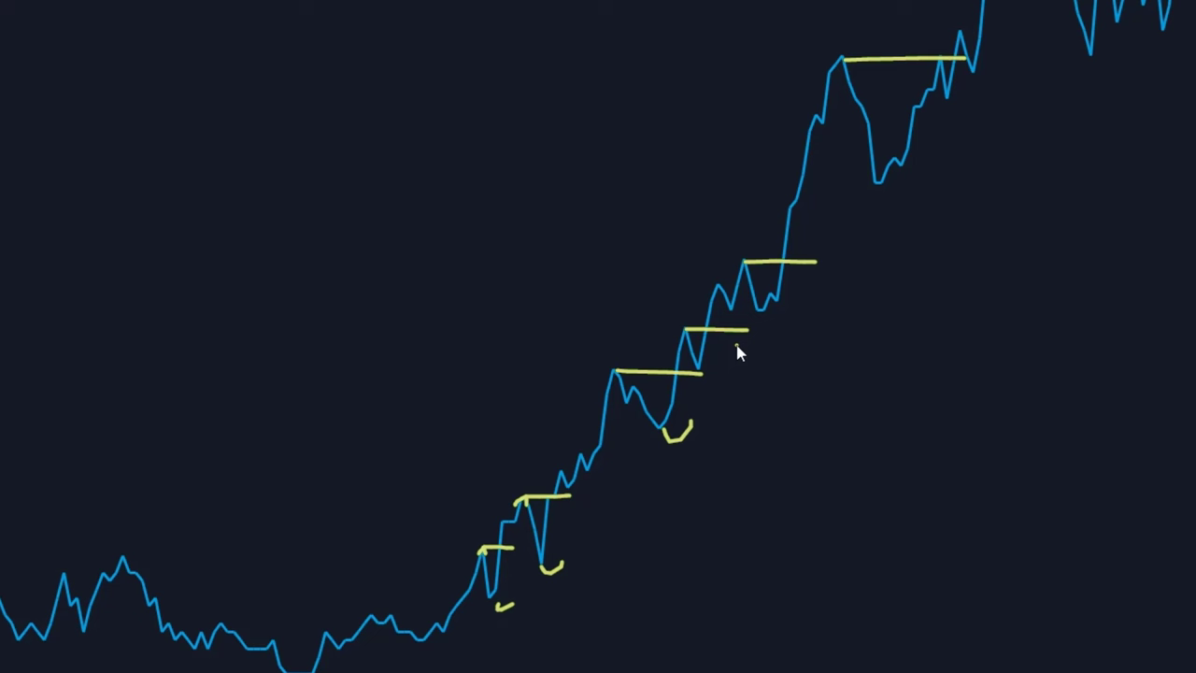
left_click_drag(716, 371, 744, 364)
left_click_drag(790, 302, 821, 311)
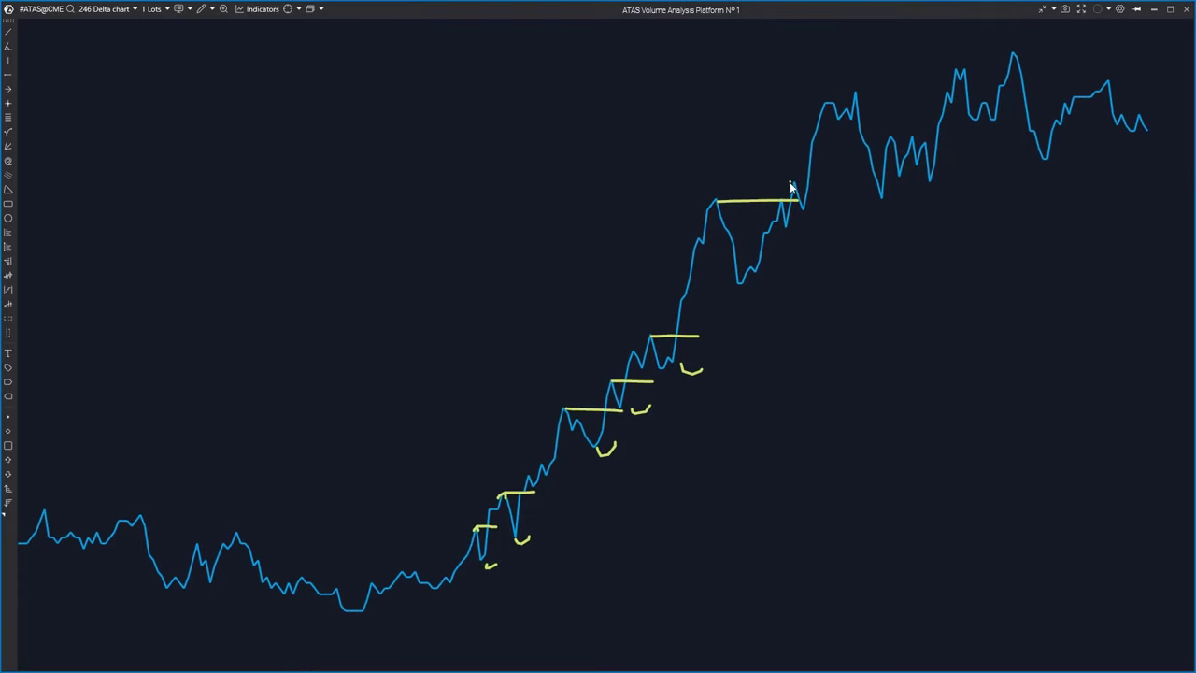
mouse_move(799, 178)
left_mouse_down()
mouse_move(850, 94)
mouse_move(864, 125)
left_mouse_up()
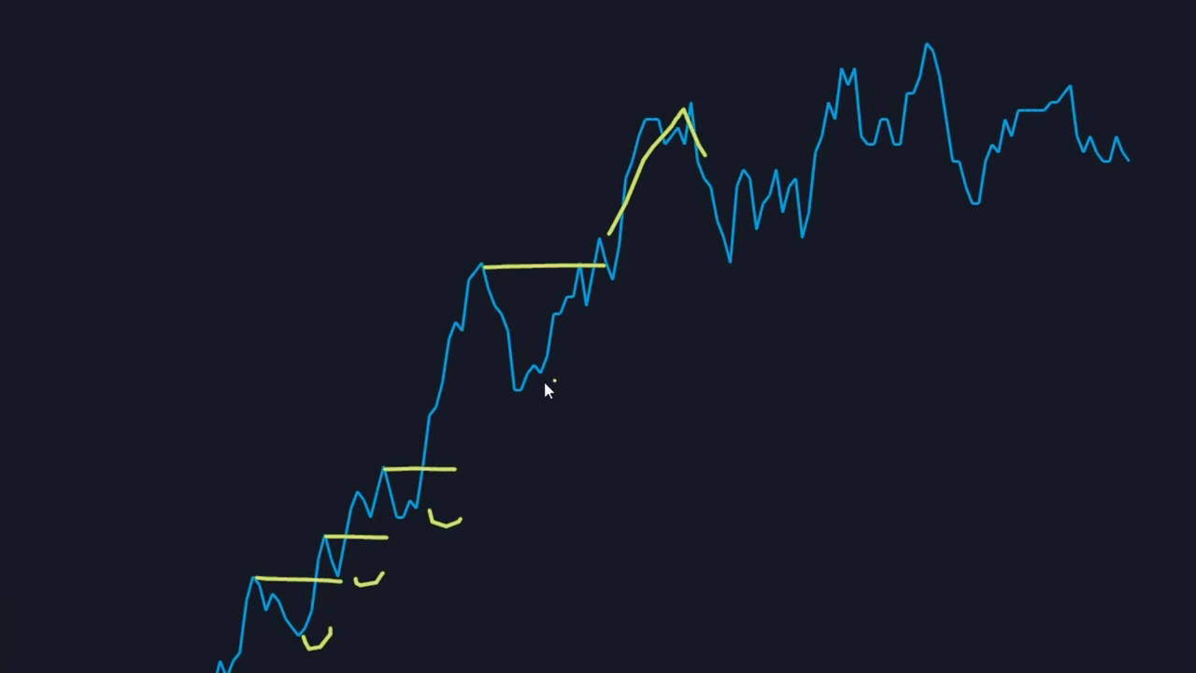
Draw level lines from the dip lows and across the peak tops, plus a rising curve
left_click_drag(519, 390, 624, 396)
left_click_drag(734, 261, 838, 265)
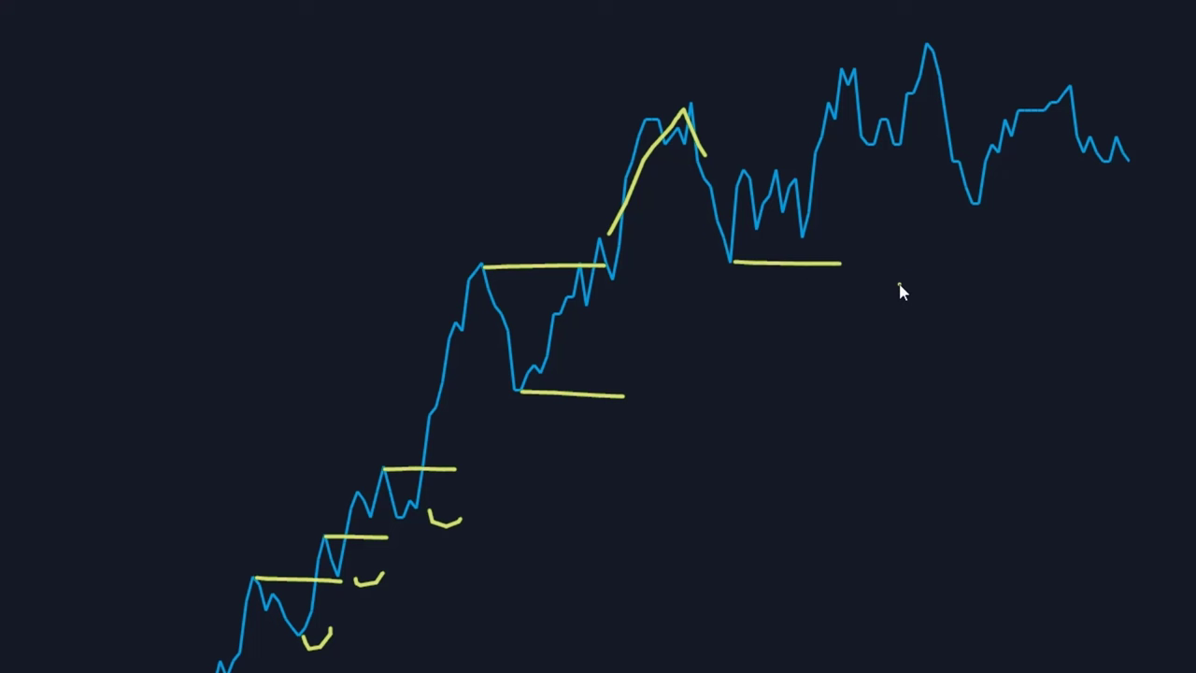
mouse_move(850, 72)
left_mouse_down()
mouse_move(923, 76)
mouse_move(941, 49)
mouse_move(996, 53)
left_mouse_up()
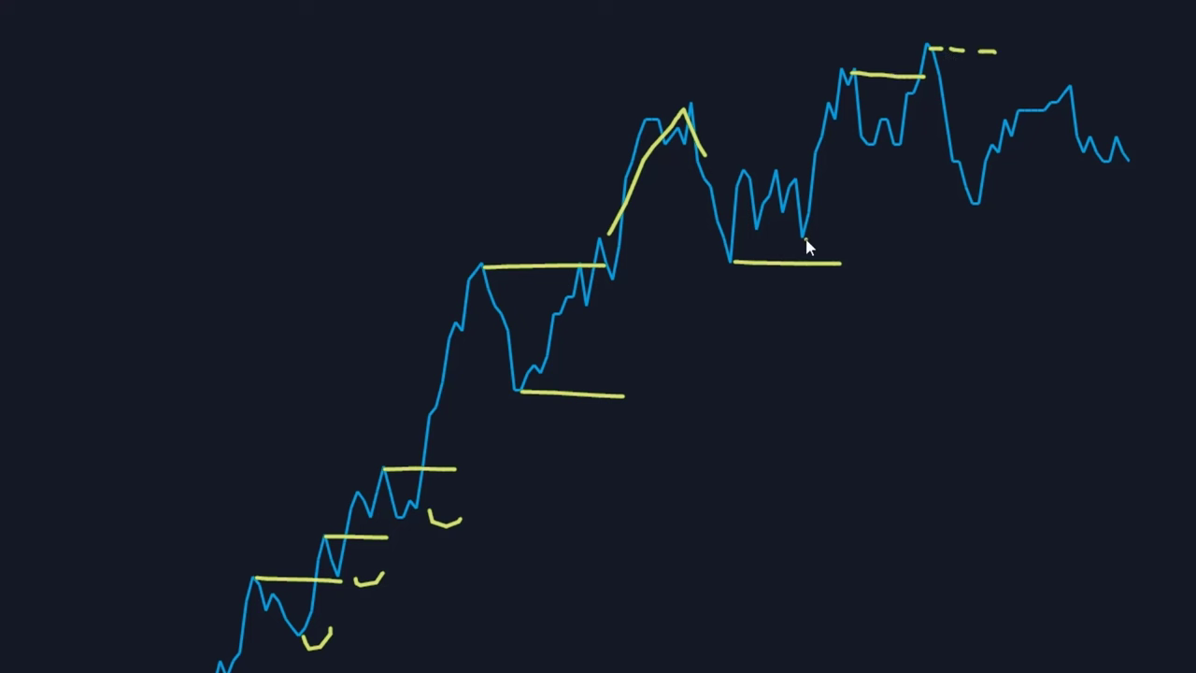
mouse_move(808, 240)
left_mouse_down()
mouse_move(1043, 187)
mouse_move(1086, 164)
left_mouse_up()
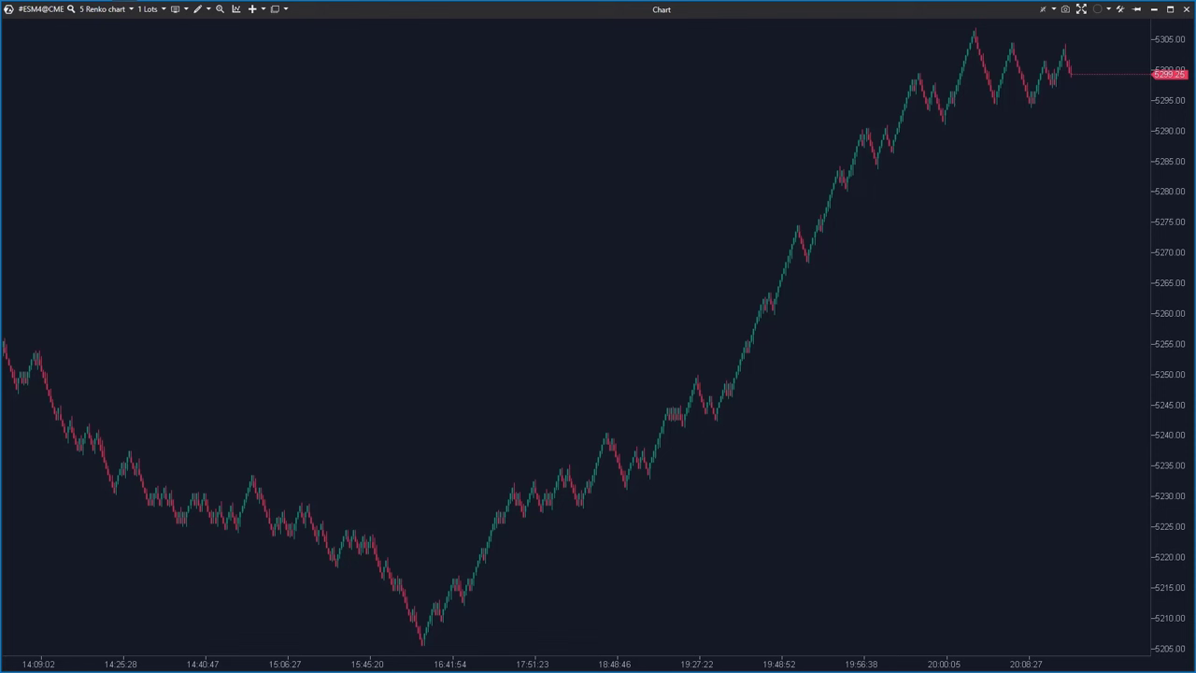
Add the Fractals indicator to the ES Renko chart by searching 'fracta'
right_click(328, 125)
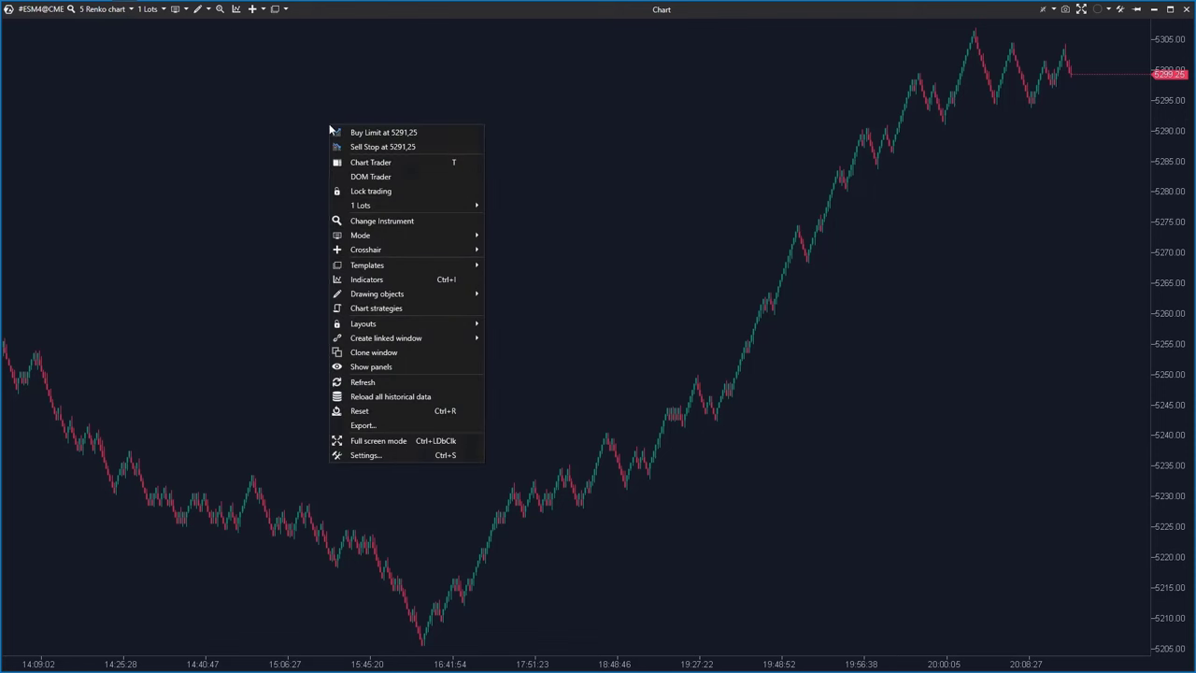
left_click(391, 283)
type("fracta")
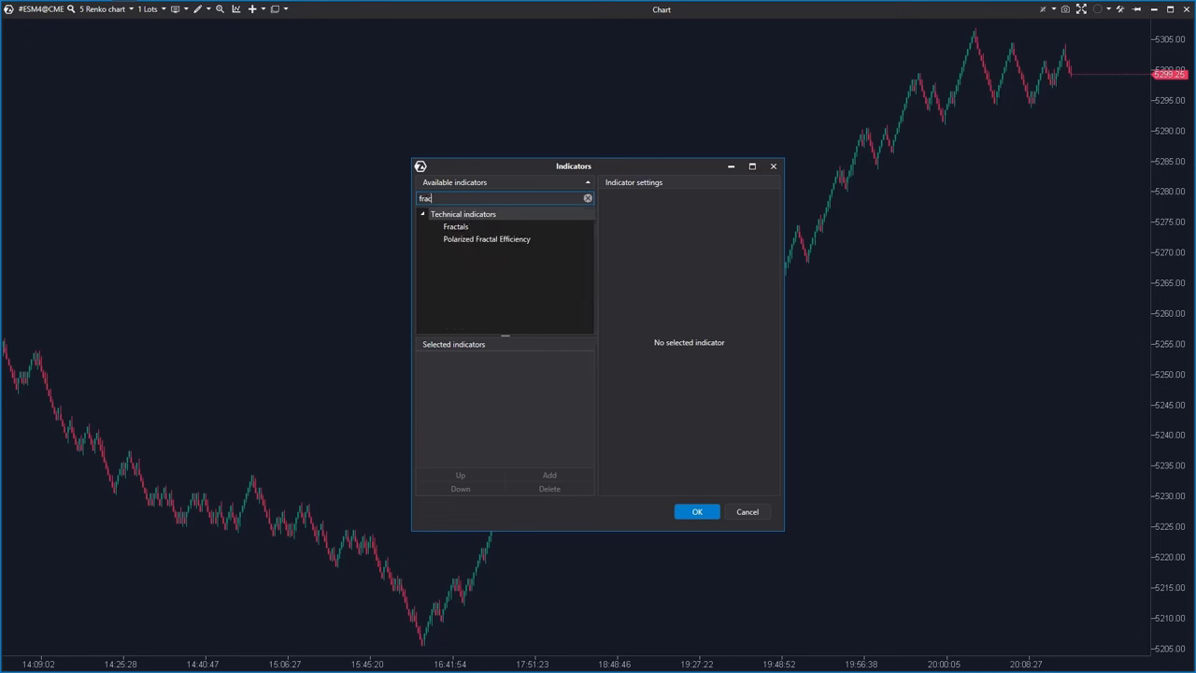
double_click(482, 230)
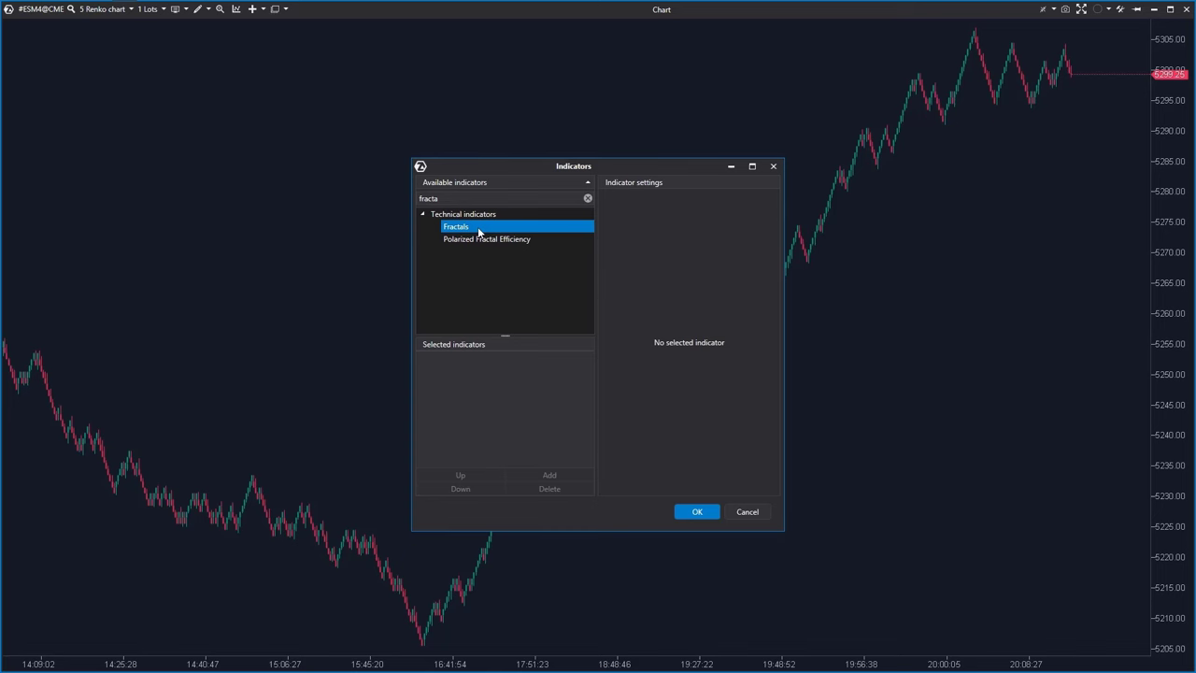
left_click_drag(607, 170, 197, 14)
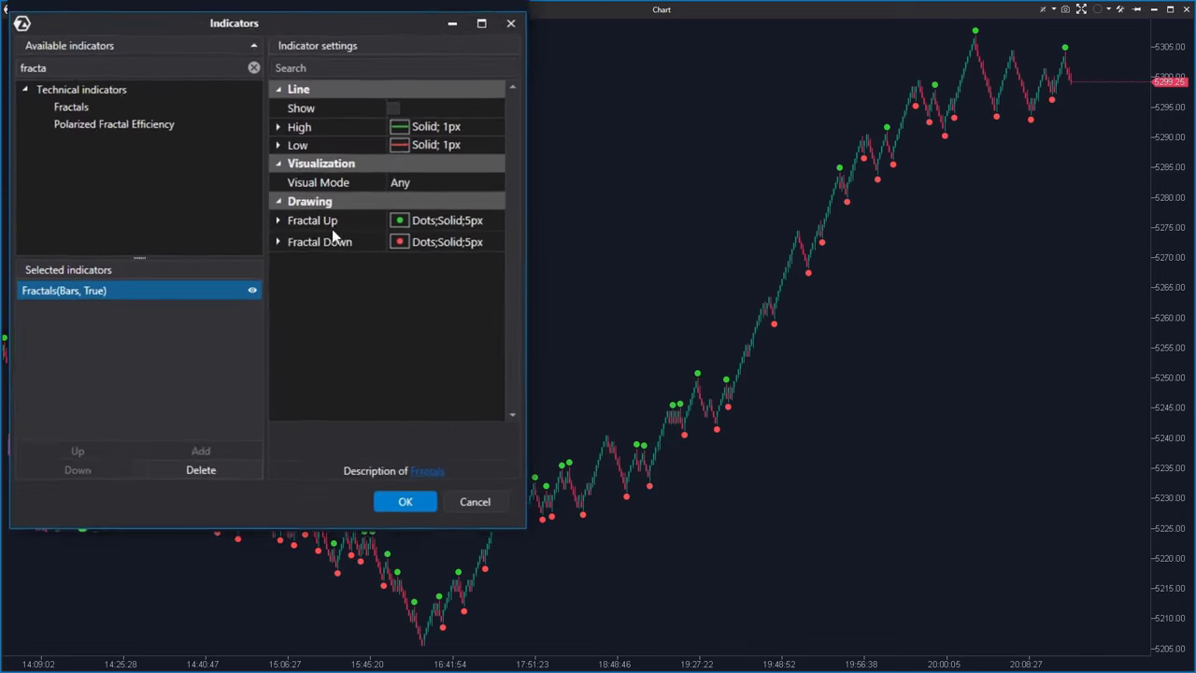
Make the Fractal Down and Fractal Up dots transparent
left_click(198, 171)
left_click(294, 251)
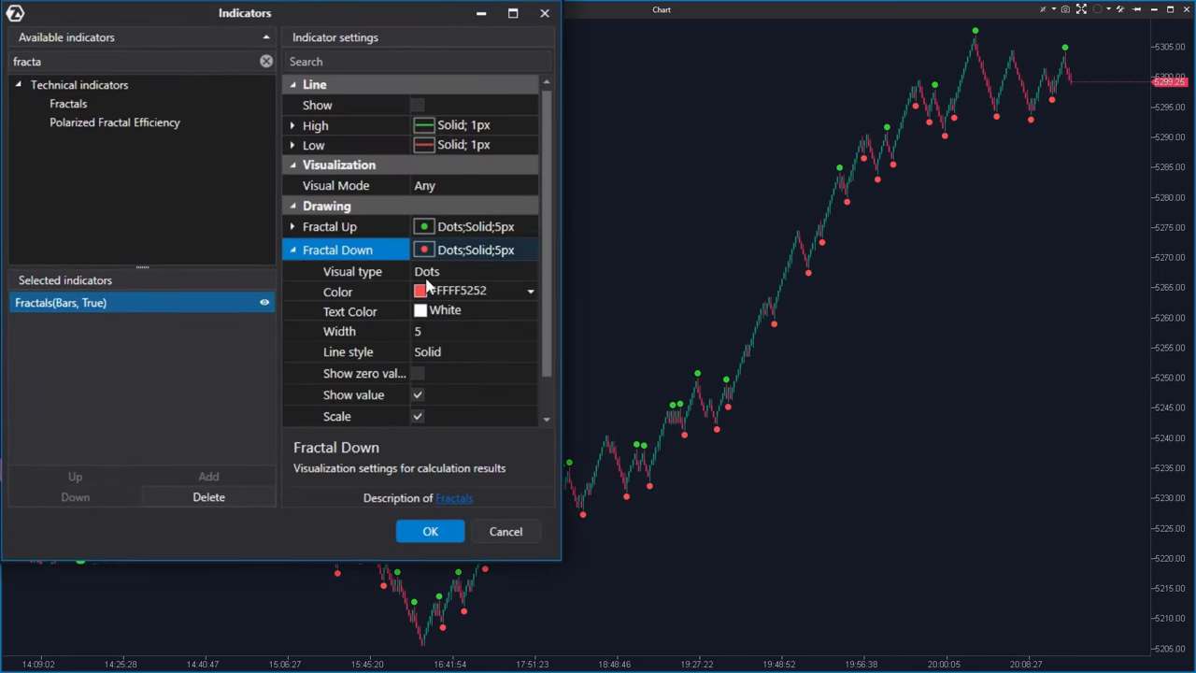
left_click(423, 297)
left_click(455, 322)
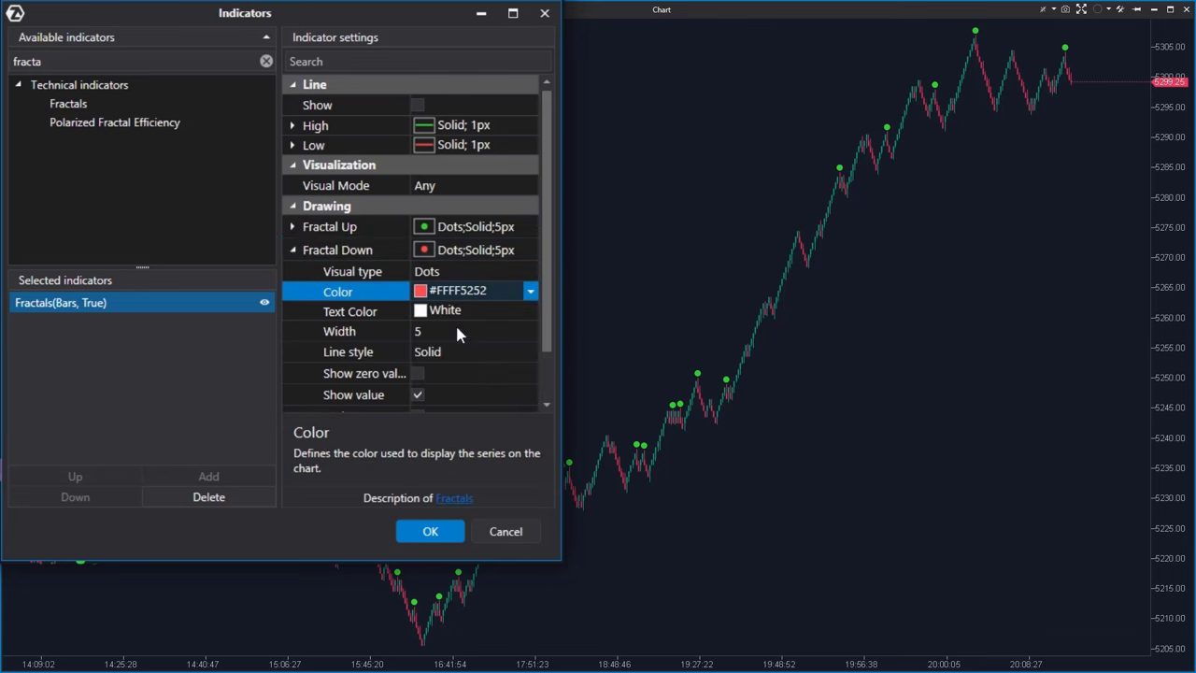
left_click(294, 227)
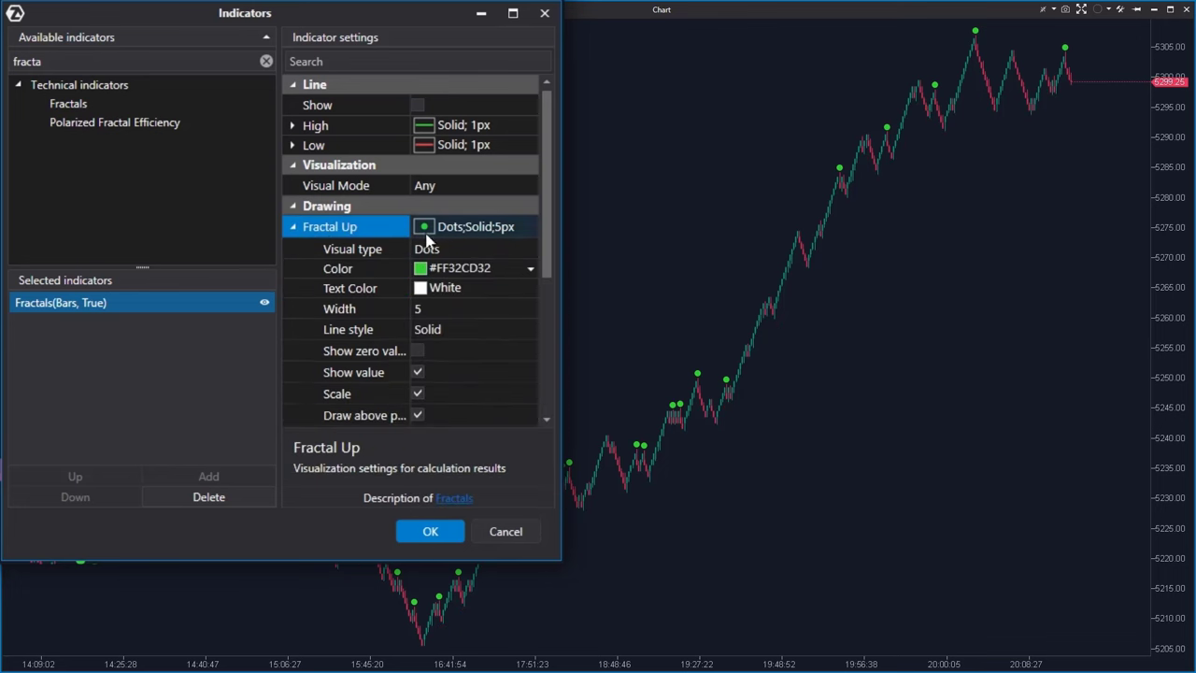
left_click(427, 272)
left_click(486, 307)
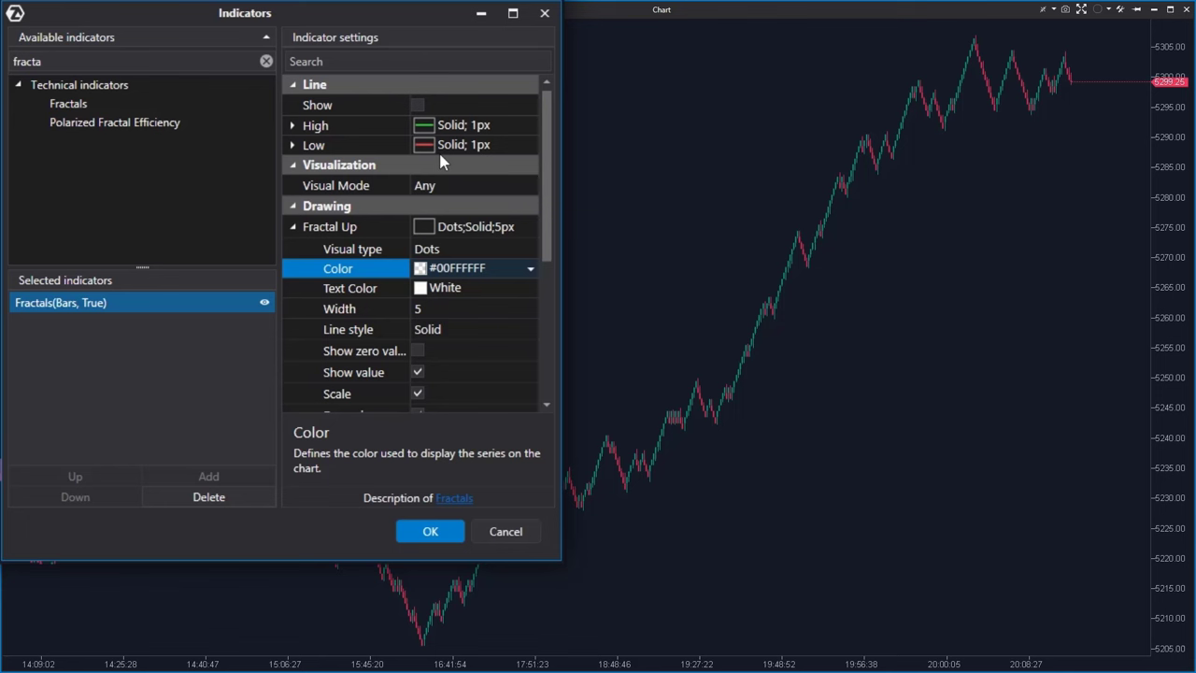
Enable the fractal level lines, set both Low and High line styles to Dot, and apply
left_click(418, 106)
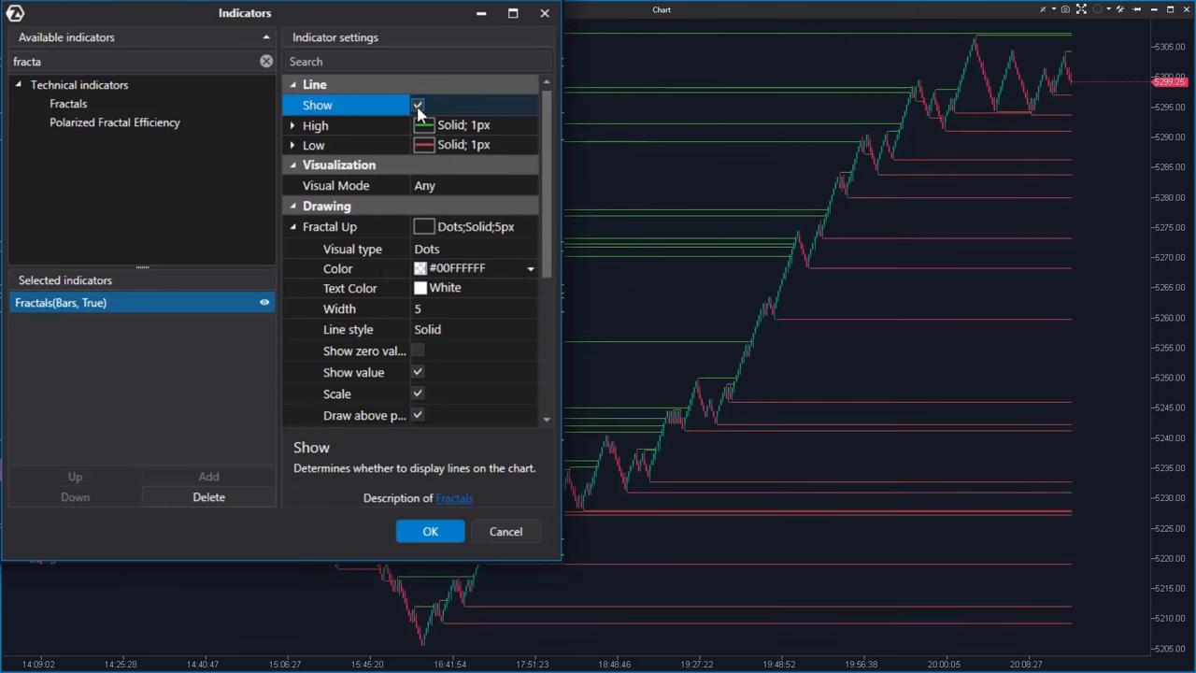
left_click(293, 145)
left_click(292, 126)
left_click(422, 229)
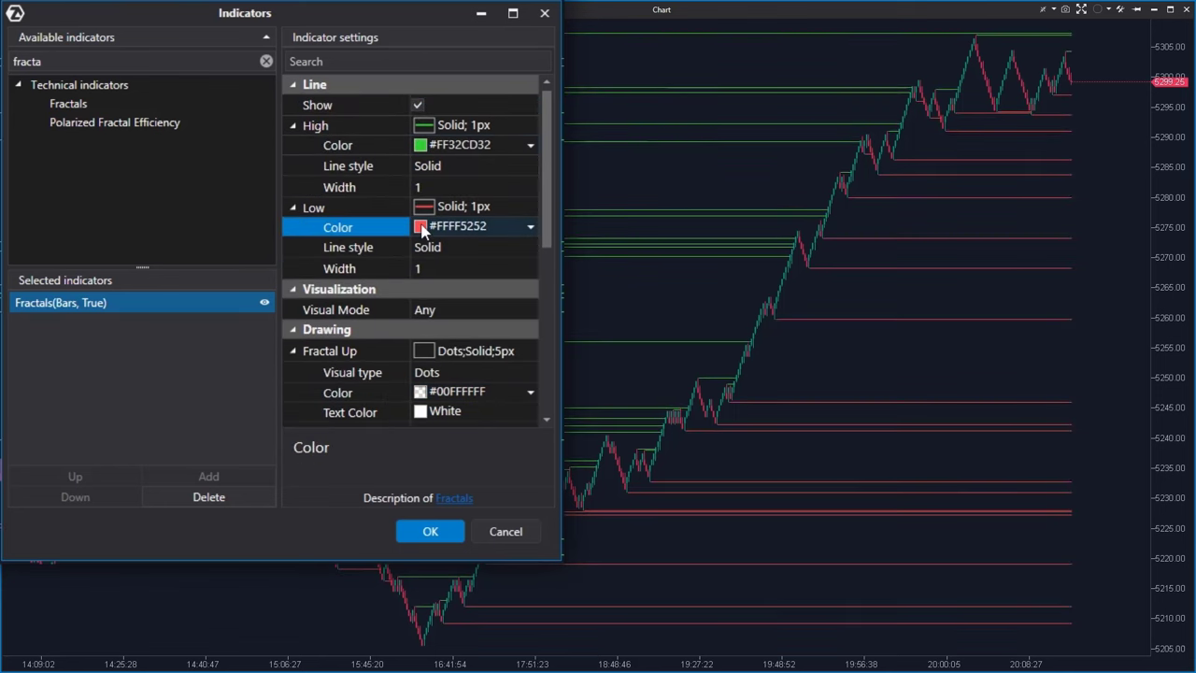
left_click(453, 241)
left_click(453, 243)
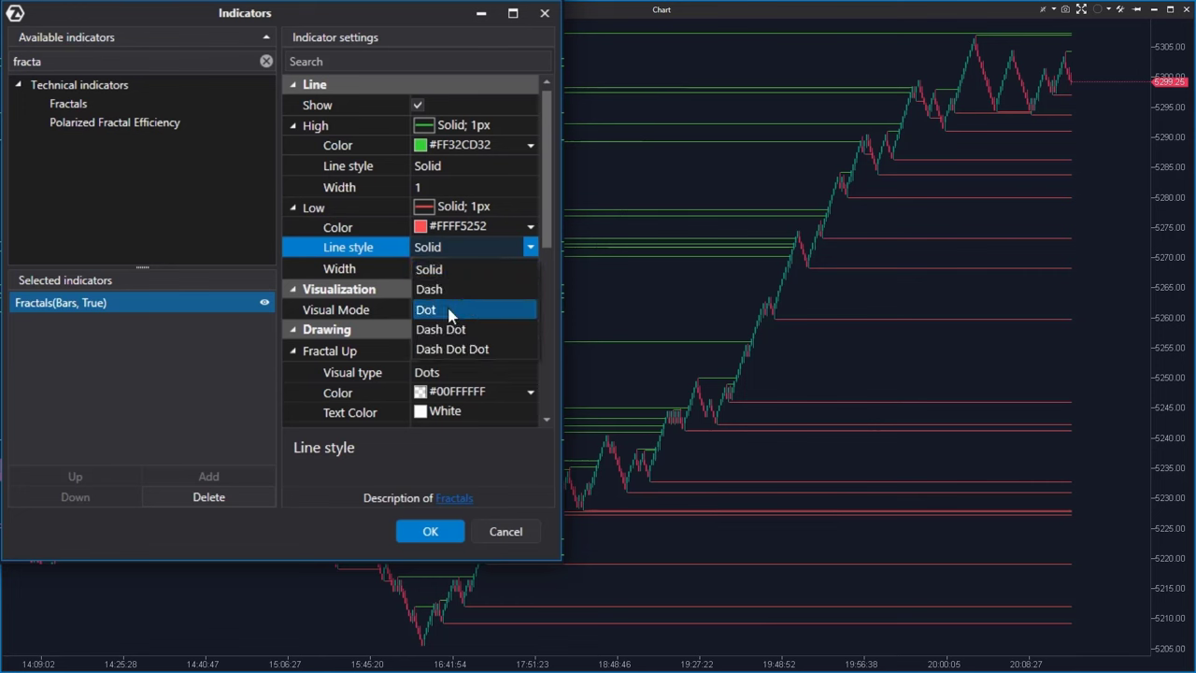
left_click(449, 311)
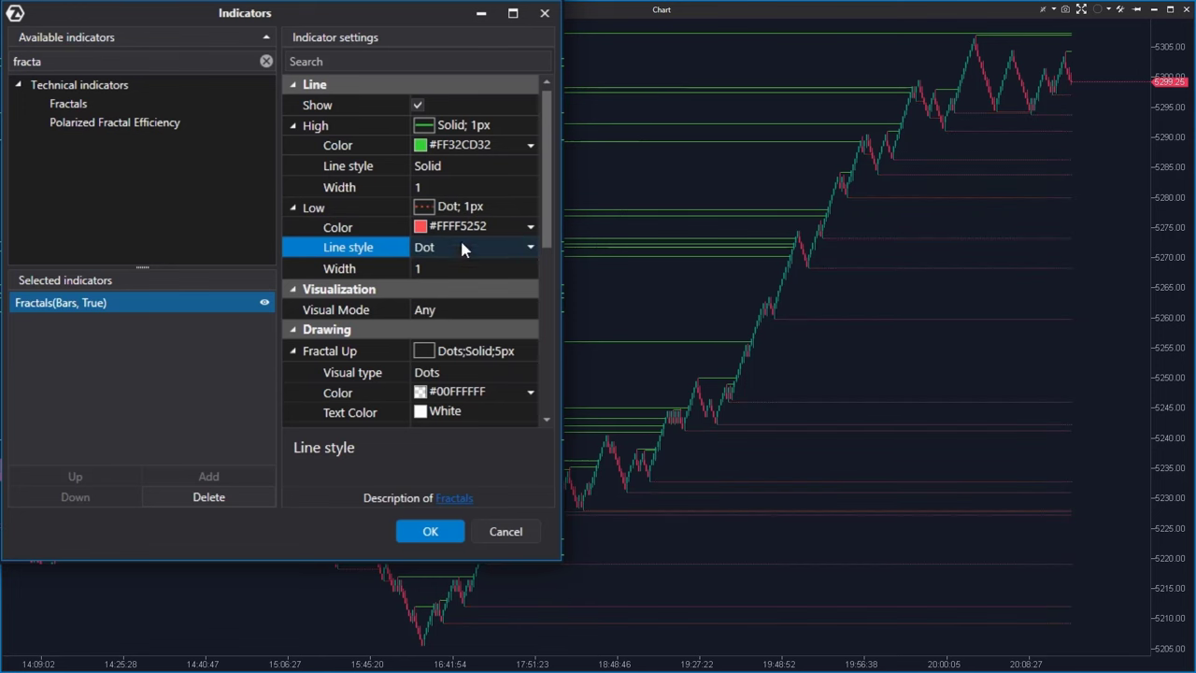
left_click(439, 170)
left_click(439, 170)
left_click(440, 231)
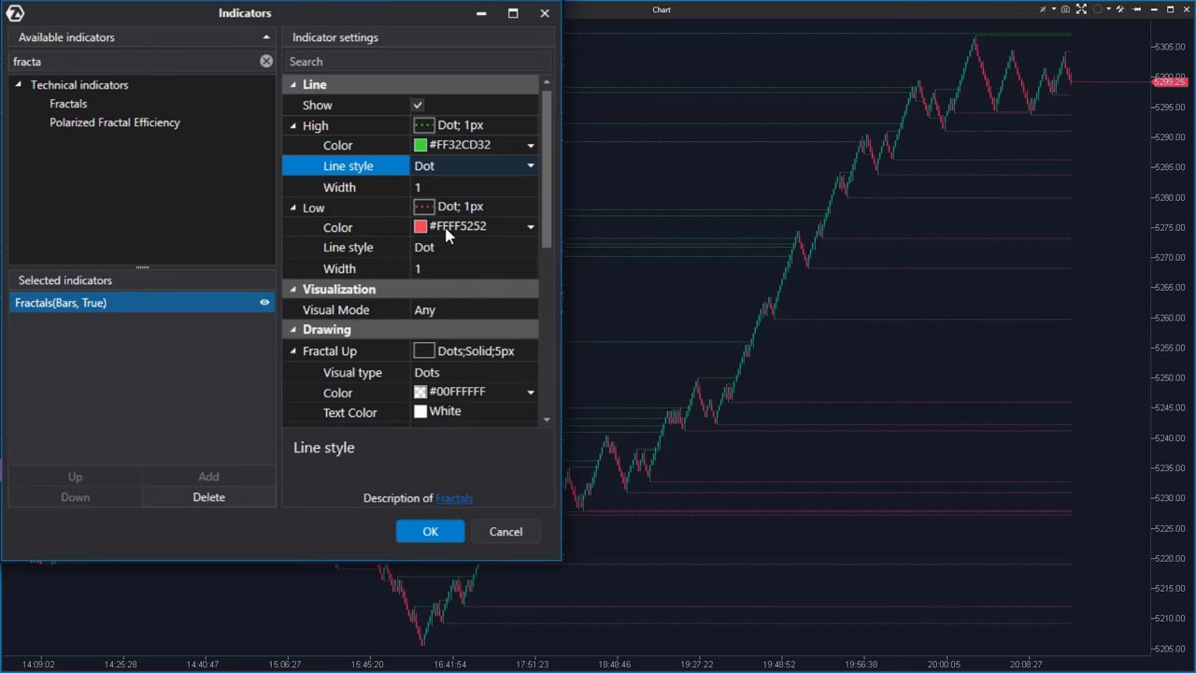
left_click(329, 402)
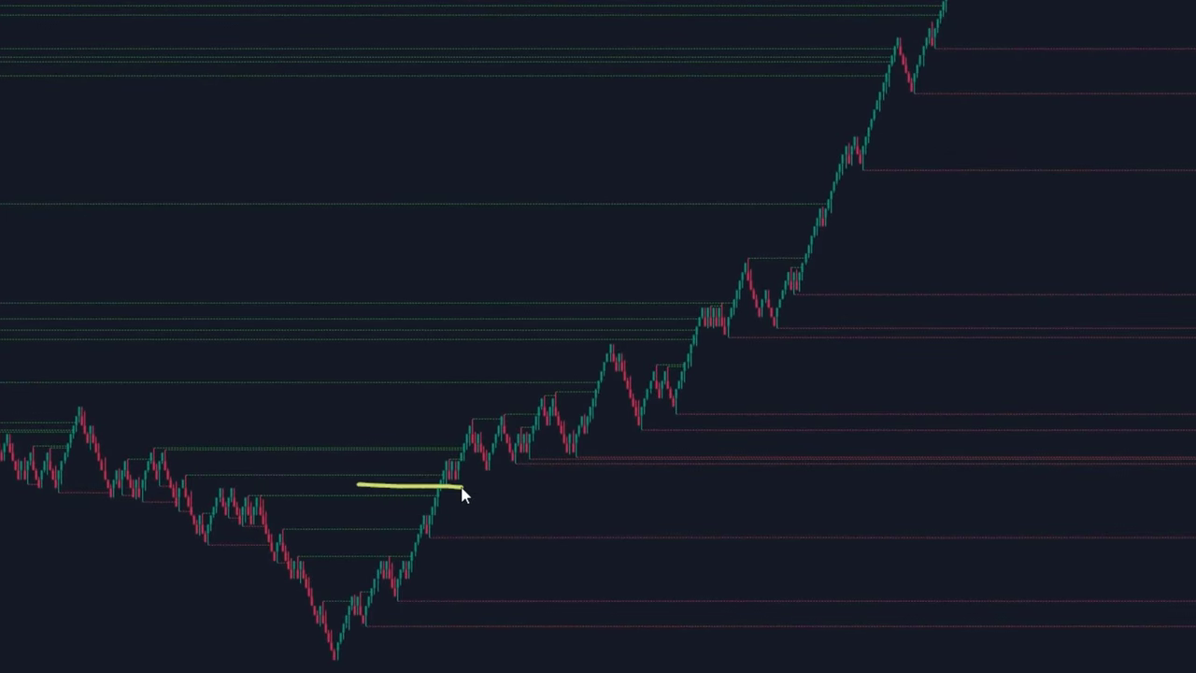
Mark the lower fractal levels beneath the ES Renko rally with yellow lines
left_click_drag(443, 447, 492, 447)
left_click_drag(430, 539, 559, 547)
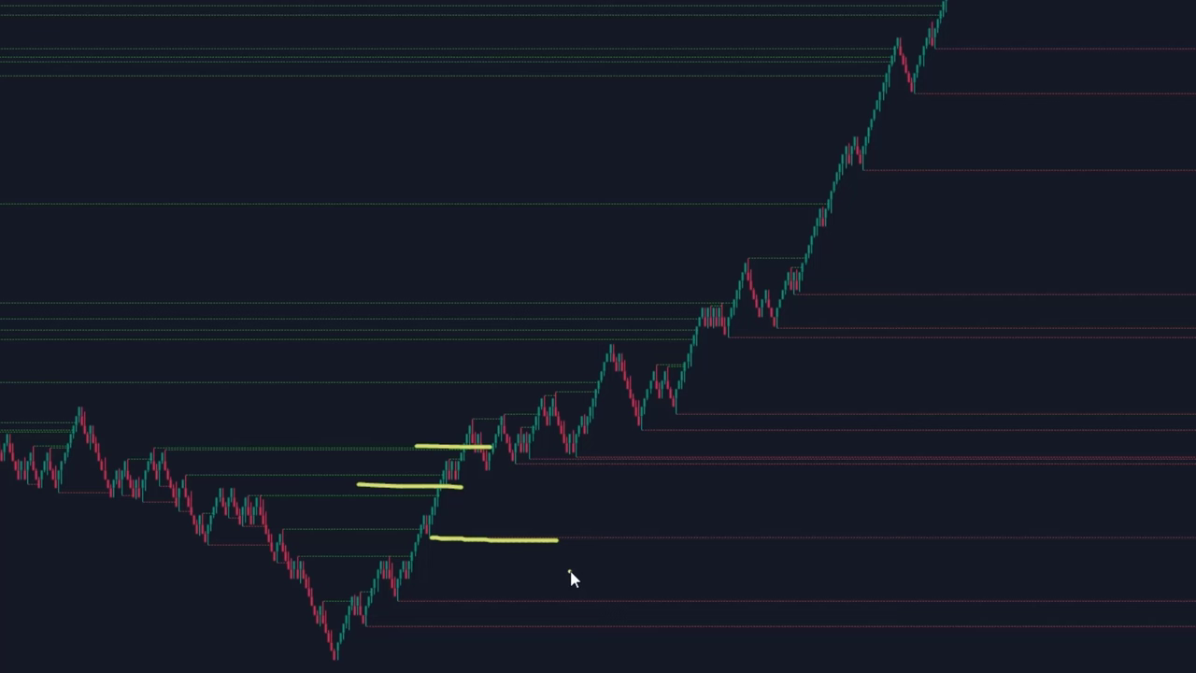
left_click(567, 548)
left_click_drag(527, 459, 610, 461)
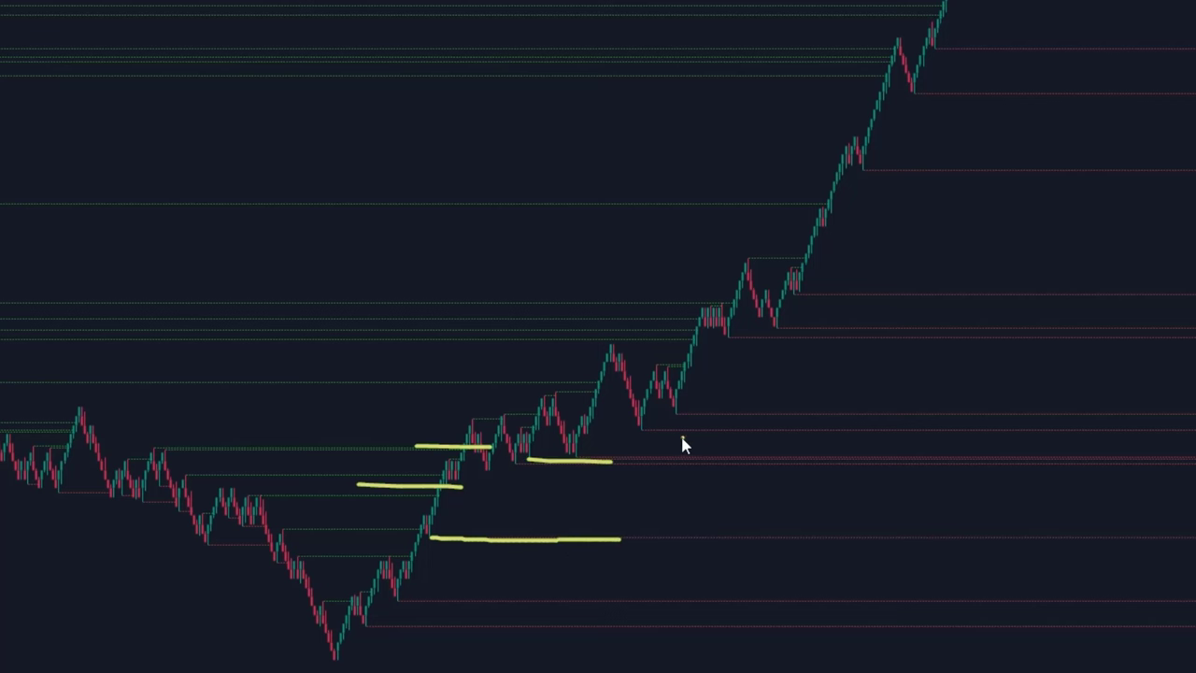
left_click_drag(733, 432, 735, 431)
left_click_drag(695, 417, 775, 415)
Mark the higher levels up the rally and circle where price touches one
left_click_drag(839, 342, 879, 329)
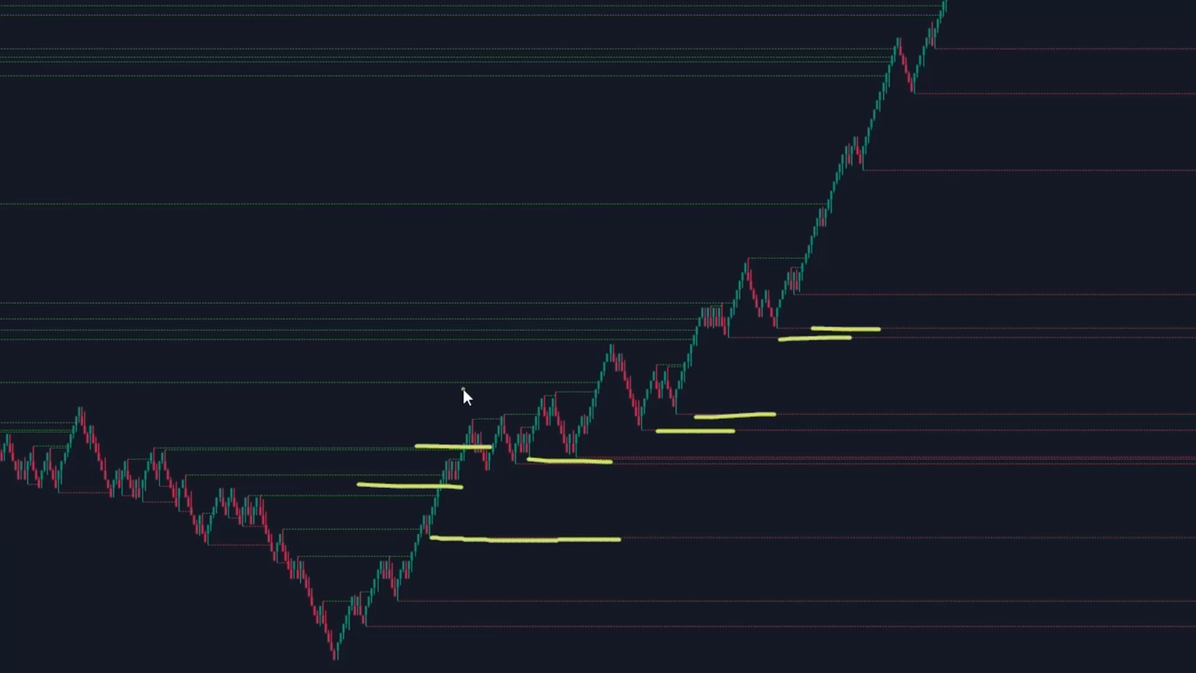
left_click_drag(433, 383, 604, 384)
mouse_move(558, 340)
left_mouse_down()
mouse_move(702, 338)
mouse_move(682, 341)
left_mouse_up()
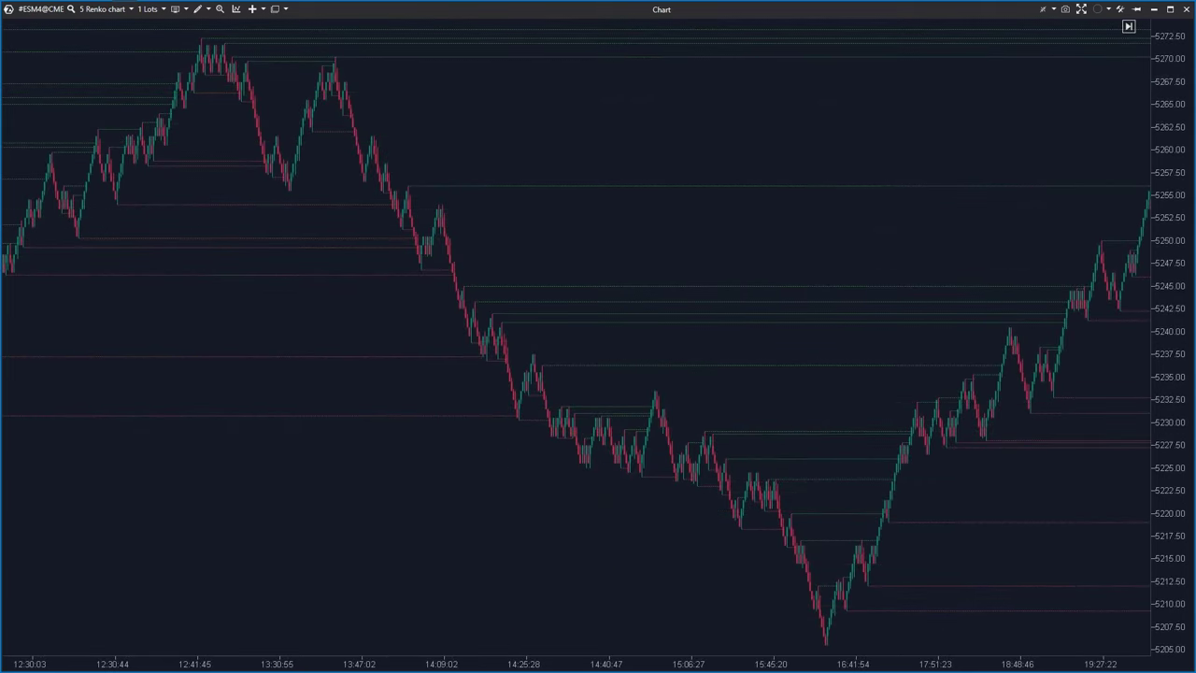
Mark the trough level in yellow with an arrow showing price falling through it
left_click_drag(117, 205, 173, 206)
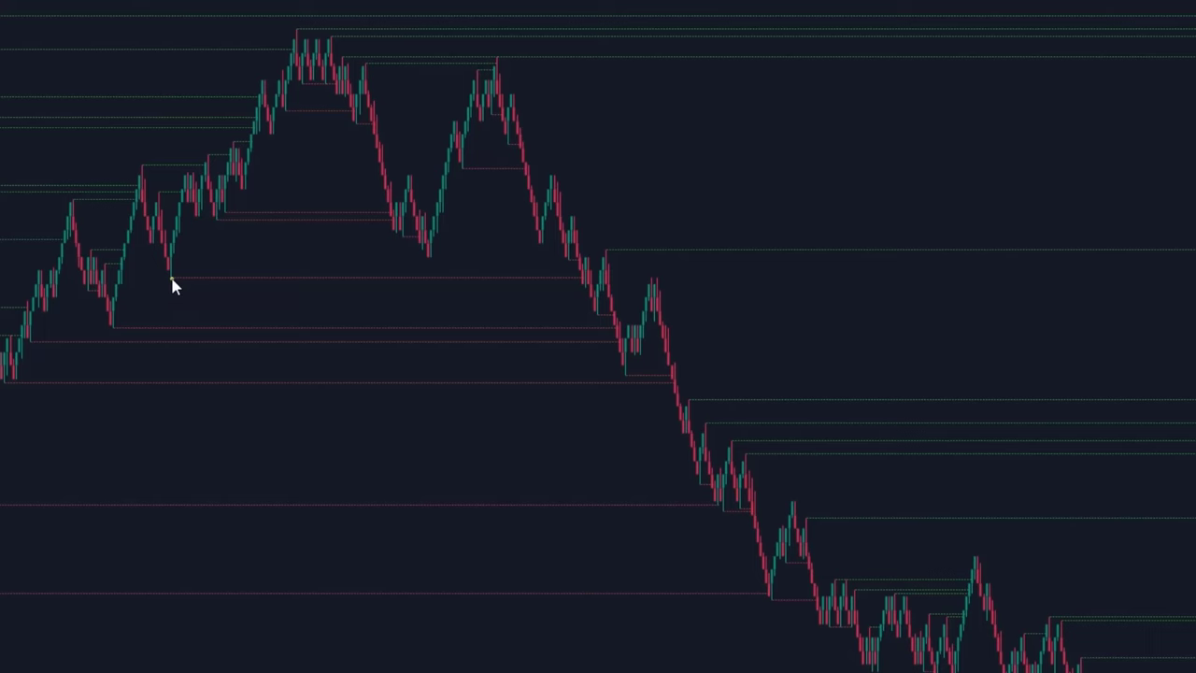
left_click_drag(484, 280, 601, 280)
mouse_move(576, 239)
left_mouse_down()
mouse_move(615, 314)
mouse_move(624, 295)
left_mouse_up()
left_click_drag(607, 250, 705, 250)
Mark the peak and lower-high levels on the decline, then clear all marks and show earlier bars
left_click_drag(501, 59, 630, 58)
left_click_drag(691, 401, 818, 401)
left_click_drag(703, 423, 849, 424)
mouse_move(735, 445)
left_mouse_down()
mouse_move(863, 446)
mouse_move(870, 462)
left_mouse_up()
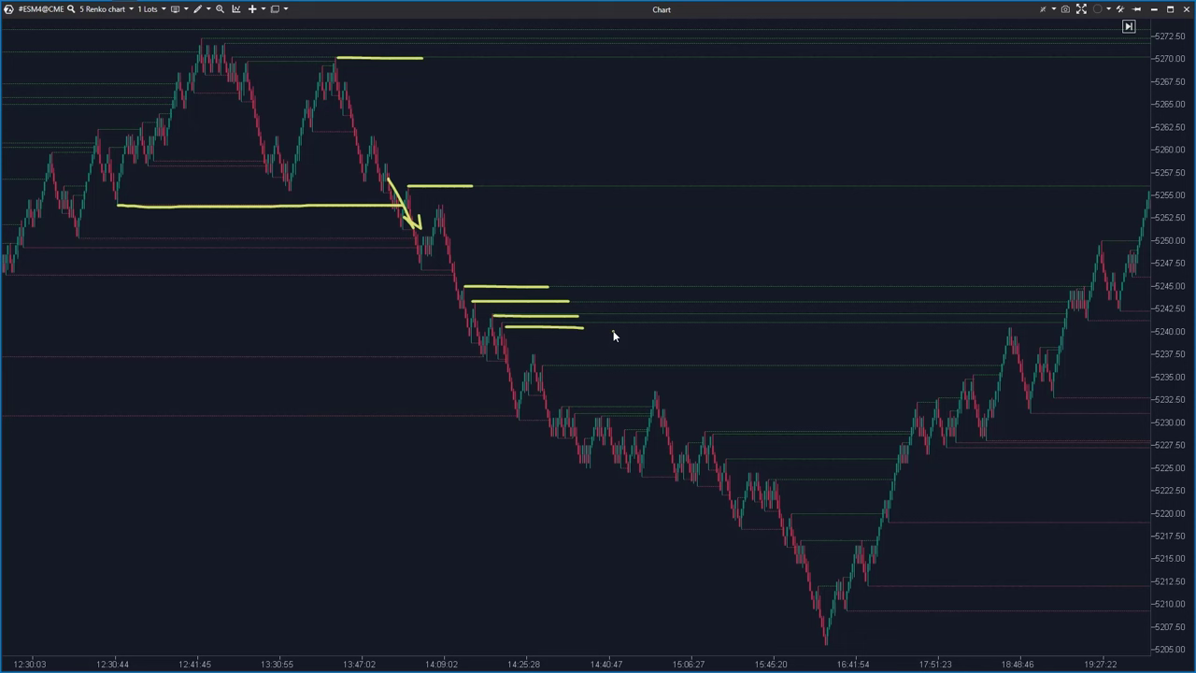
key("Escape")
left_click_drag(336, 274, 721, 292)
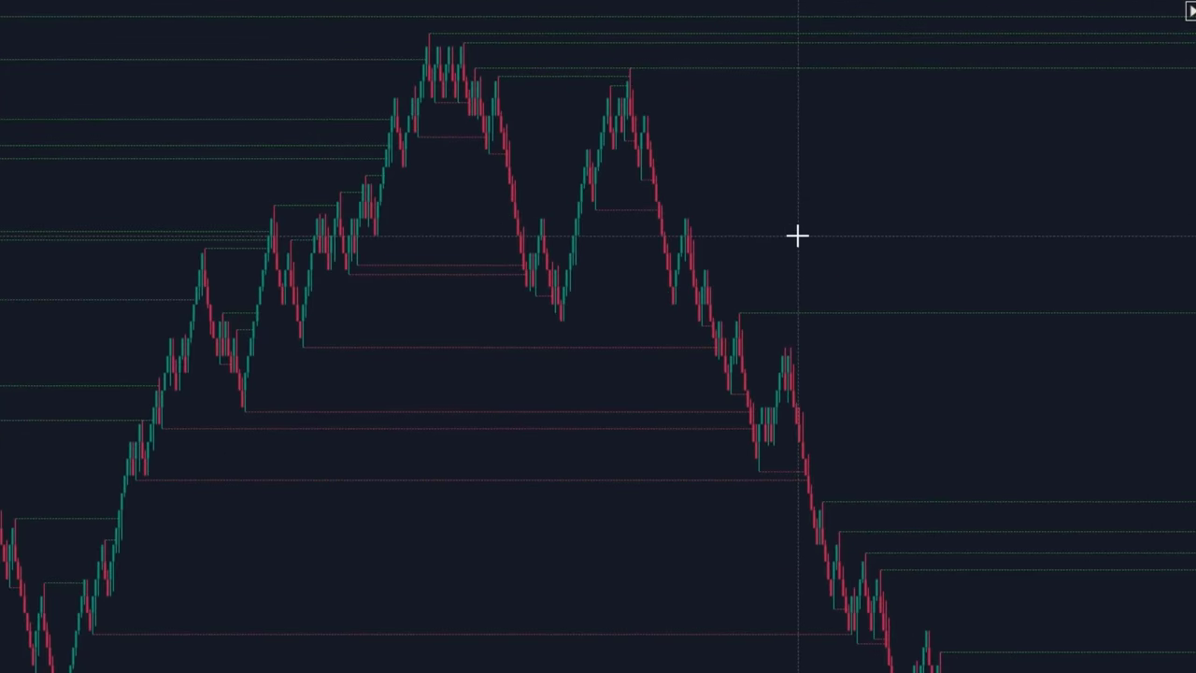
Mark the double-top peak levels in yellow, then clear them and return to the latest bars
left_click_drag(437, 104, 526, 104)
left_click_drag(417, 138, 506, 138)
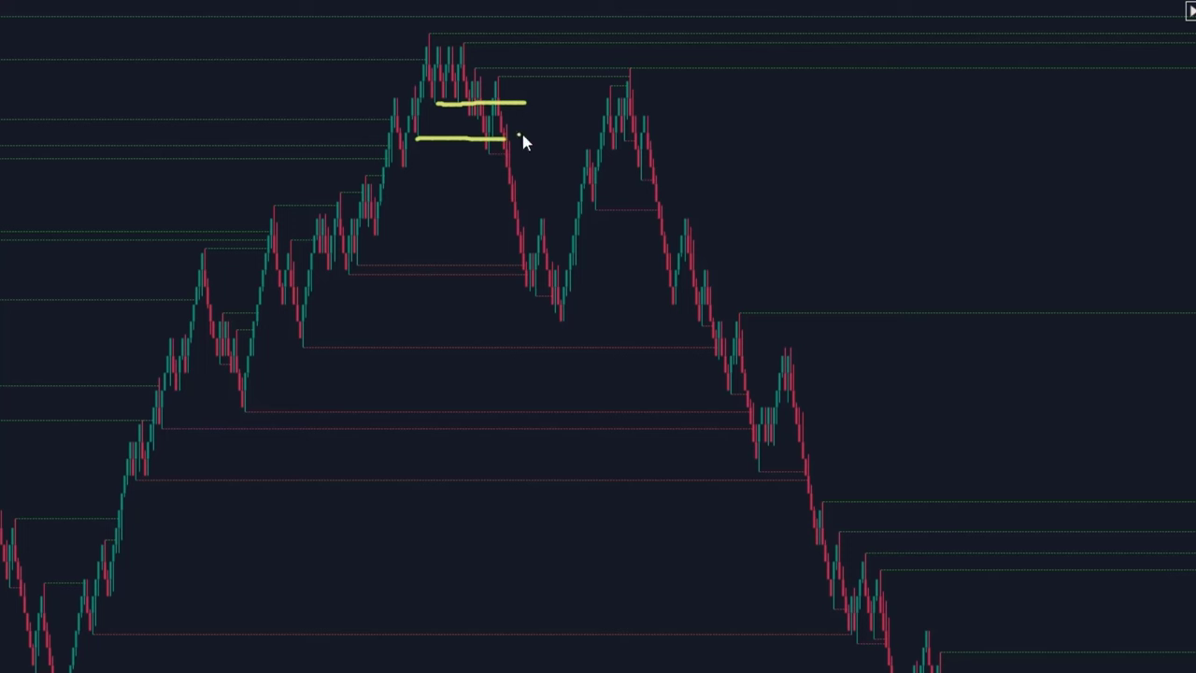
left_click_drag(429, 35, 585, 41)
left_click_drag(479, 69, 630, 68)
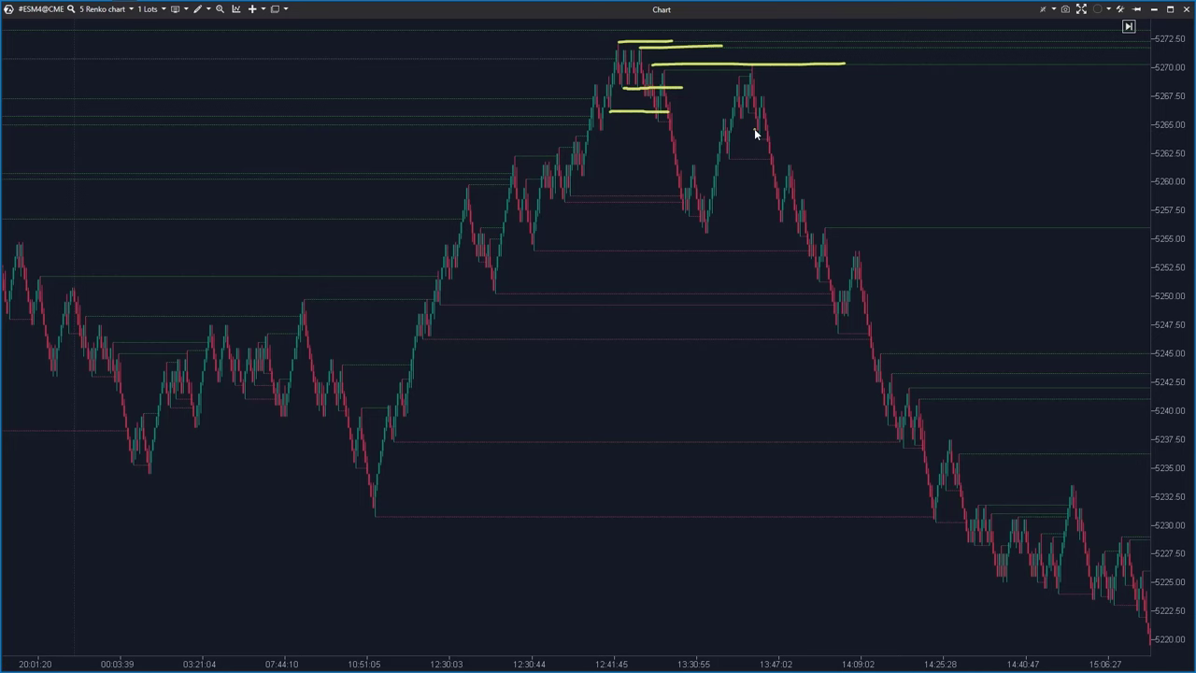
mouse_move(844, 144)
left_mouse_down()
mouse_move(814, 160)
mouse_move(633, 165)
mouse_move(42, 155)
left_mouse_up()
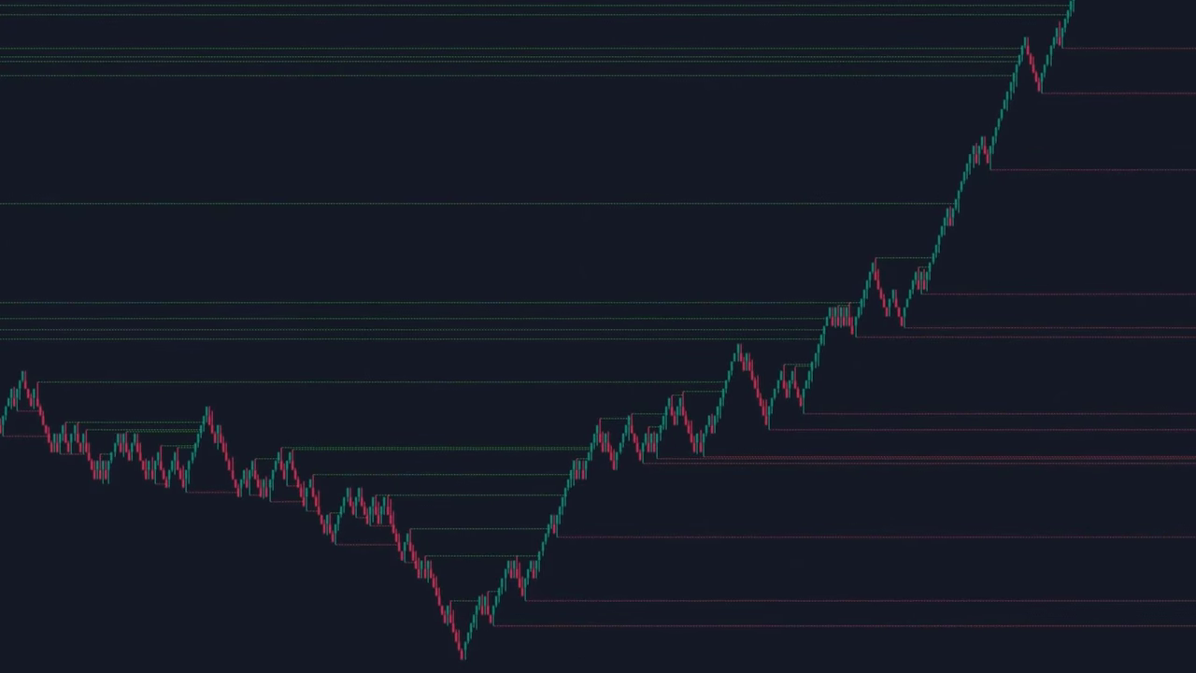
Zigzag the decline to its bottom, then line the three broken highs and the post-bottom low
left_click_drag(127, 494, 197, 490)
mouse_move(209, 422)
left_mouse_down()
mouse_move(440, 605)
mouse_move(465, 666)
left_mouse_up()
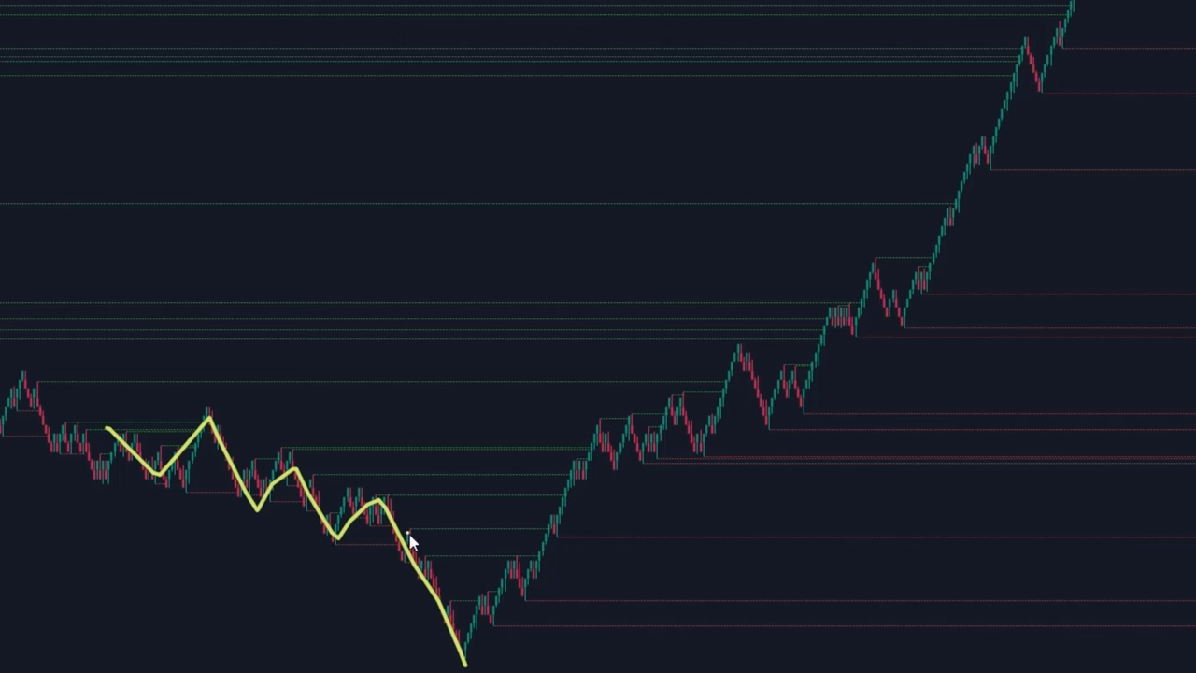
left_click_drag(546, 567, 577, 558)
left_click_drag(411, 531, 580, 529)
left_click_drag(404, 503, 575, 504)
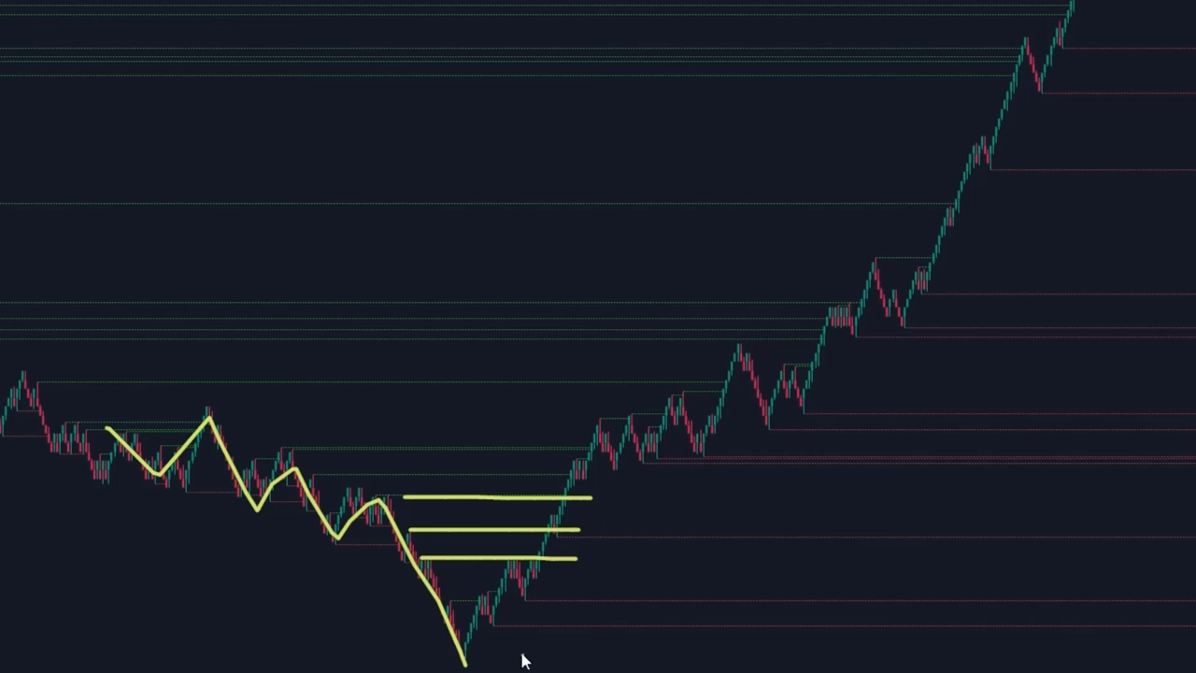
left_click_drag(494, 627, 902, 624)
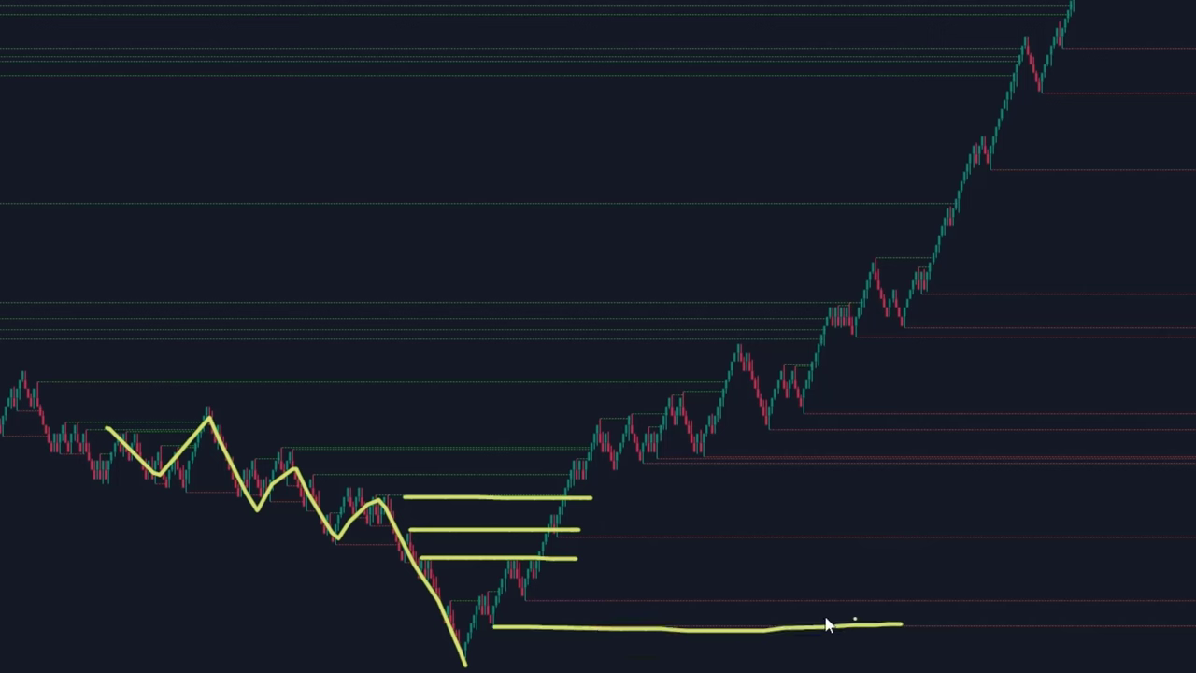
left_click_drag(547, 602, 967, 605)
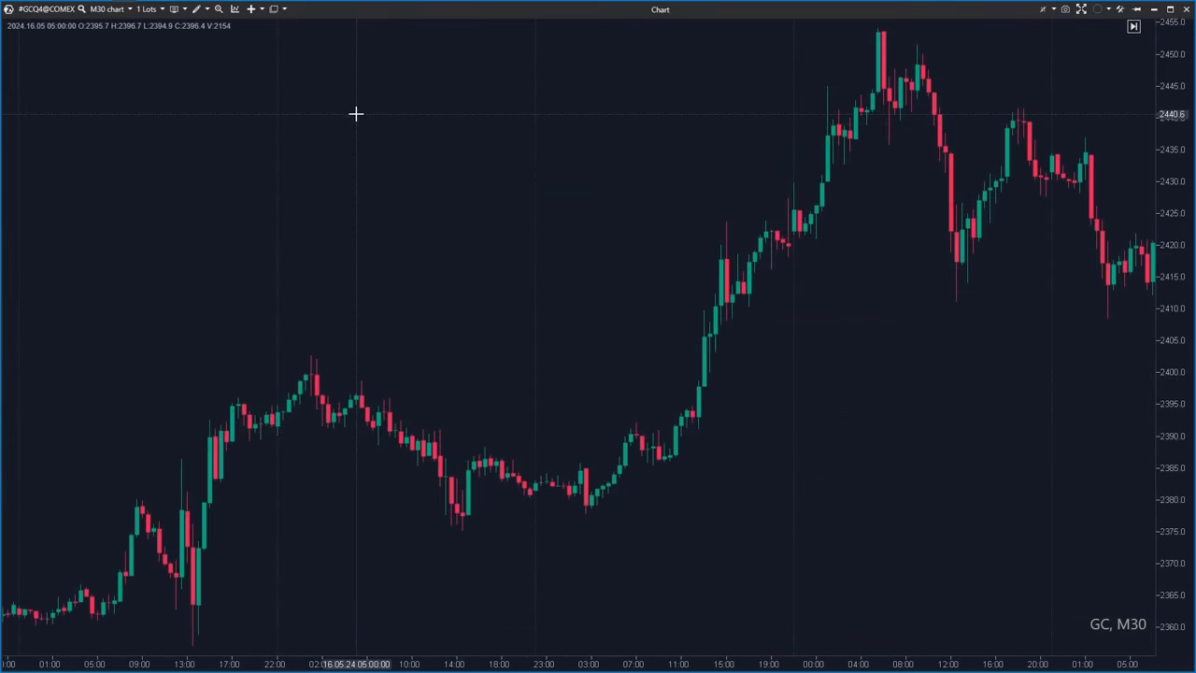
Add the Fractals indicator to the GC chart by searching 'fra'
right_click(356, 113)
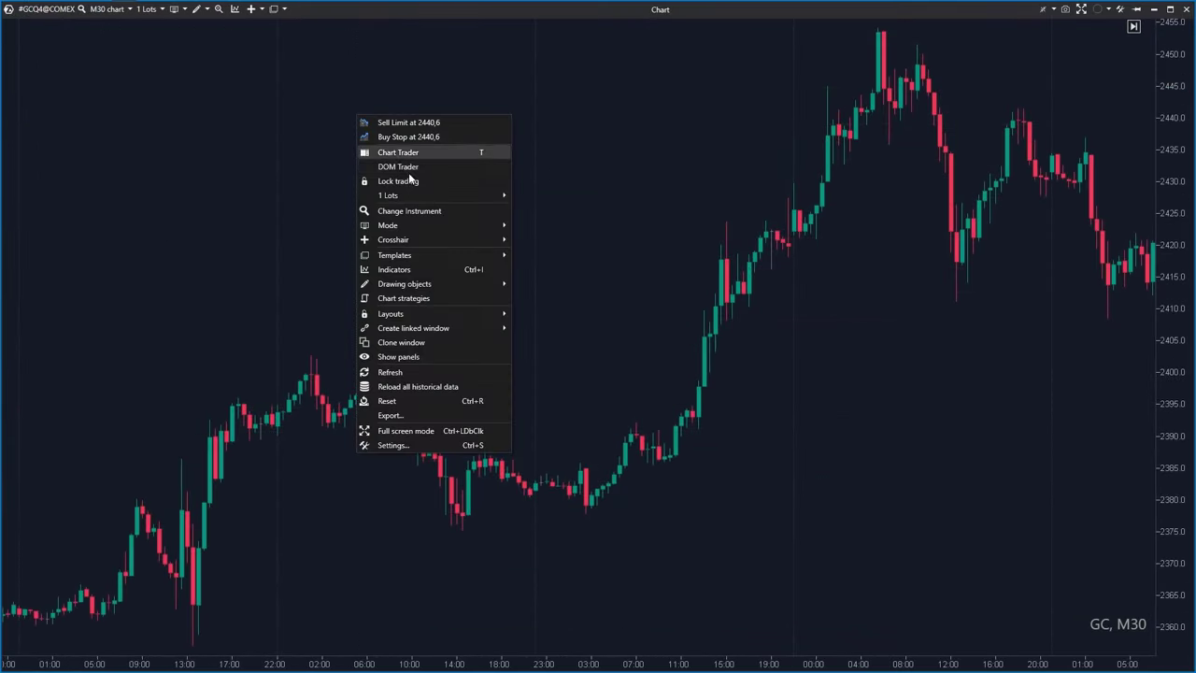
left_click(398, 268)
left_click(476, 199)
type("fra")
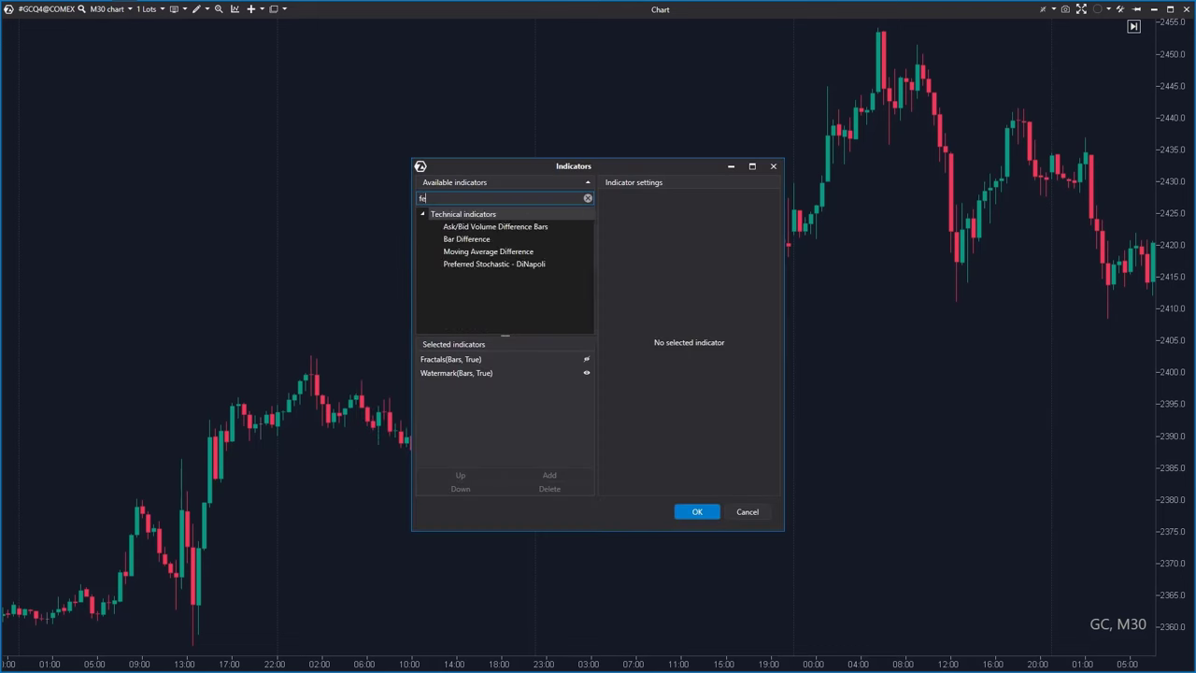
double_click(456, 226)
Make the Fractal Up and Fractal Down dots transparent
left_click(607, 325)
left_click(606, 308)
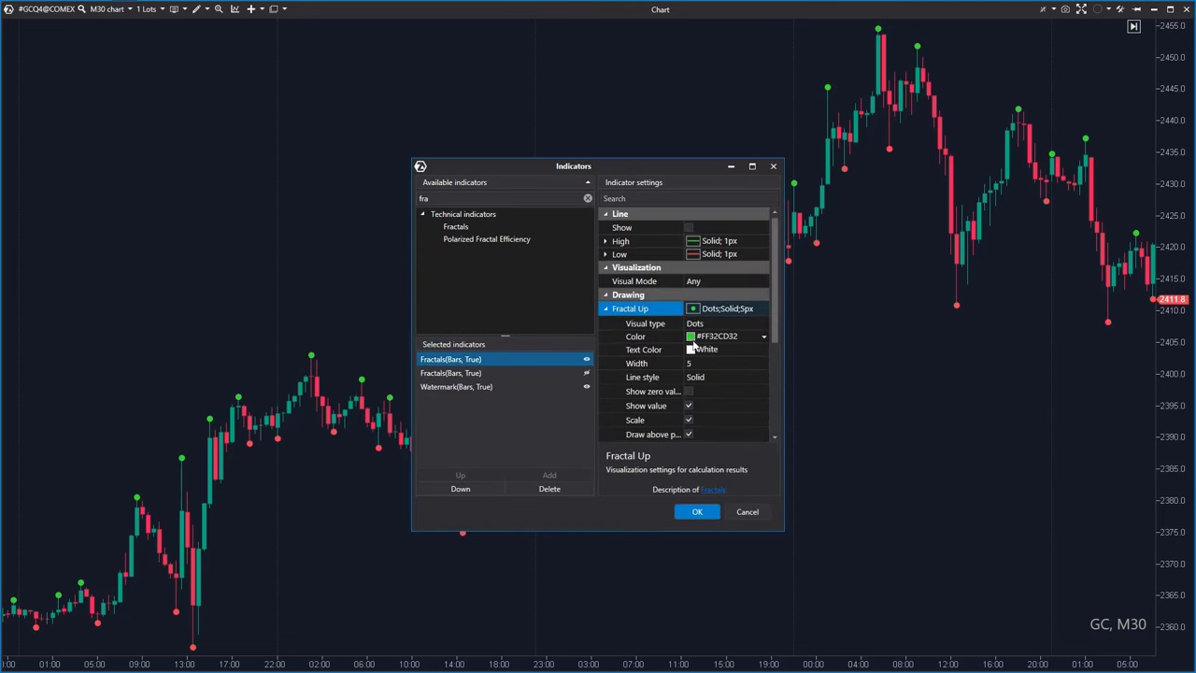
left_click(695, 336)
left_click(701, 355)
scroll(694, 374, "down", 2)
left_click(696, 403)
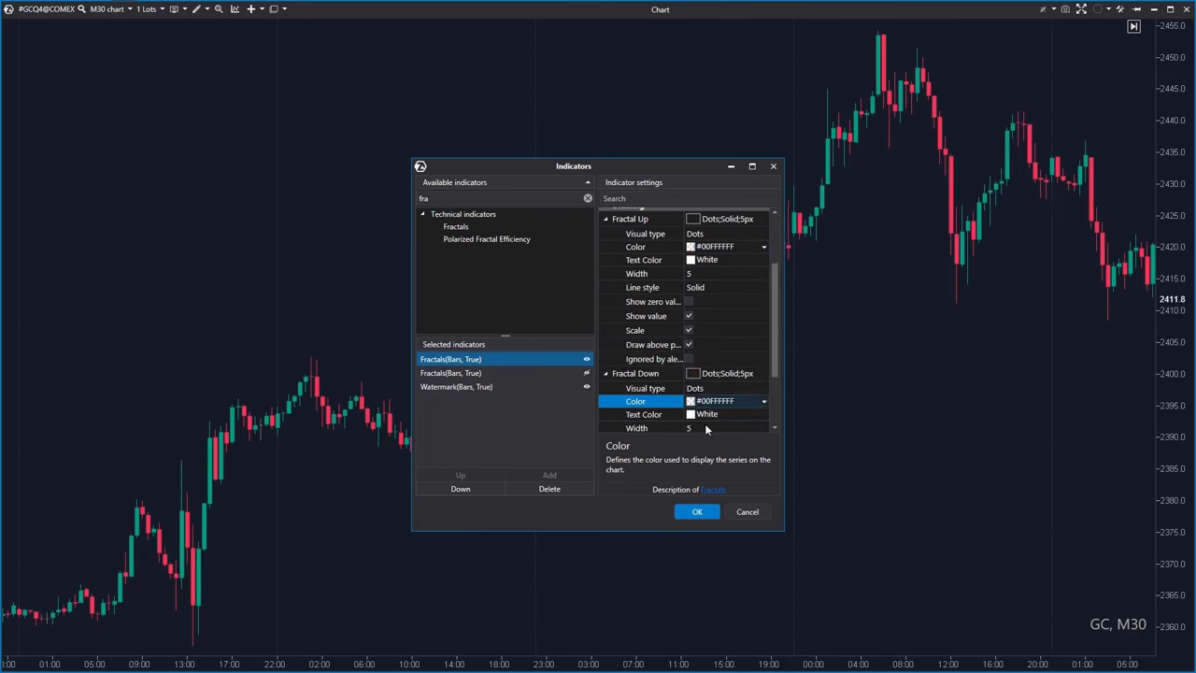
scroll(704, 424, "up", 5)
Show the fractal high/low level lines with a dotted Low line style, and apply
left_click(644, 241)
left_click(696, 323)
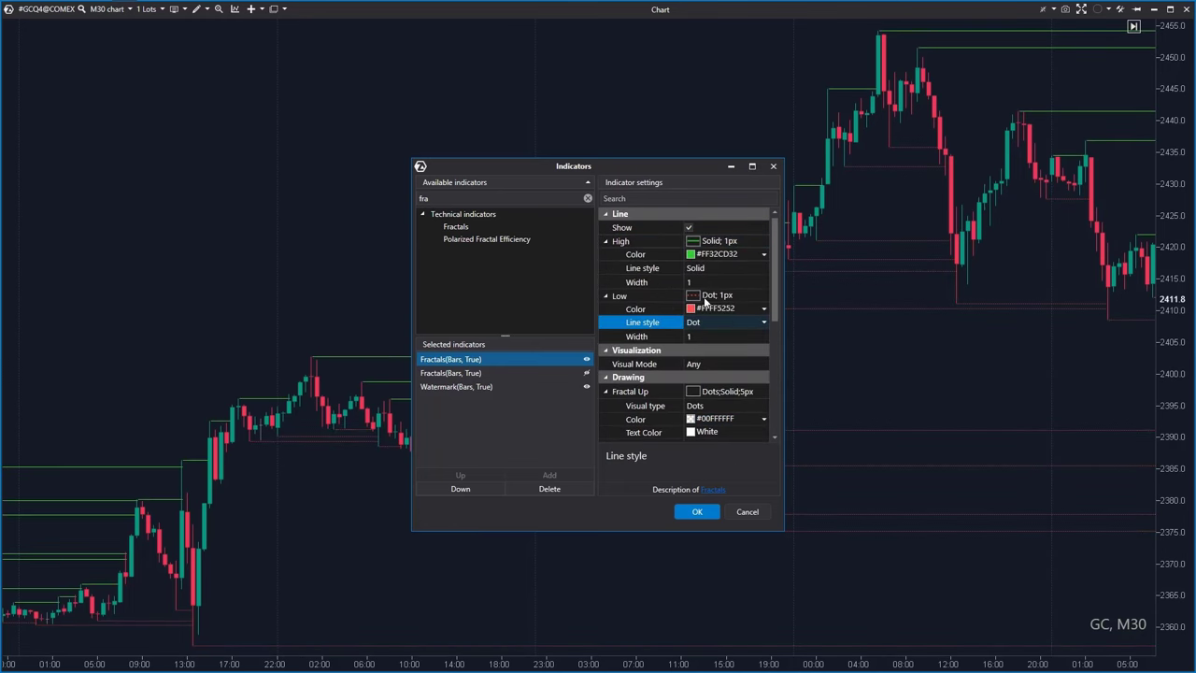
left_click(720, 322)
left_click(707, 304)
left_click(697, 511)
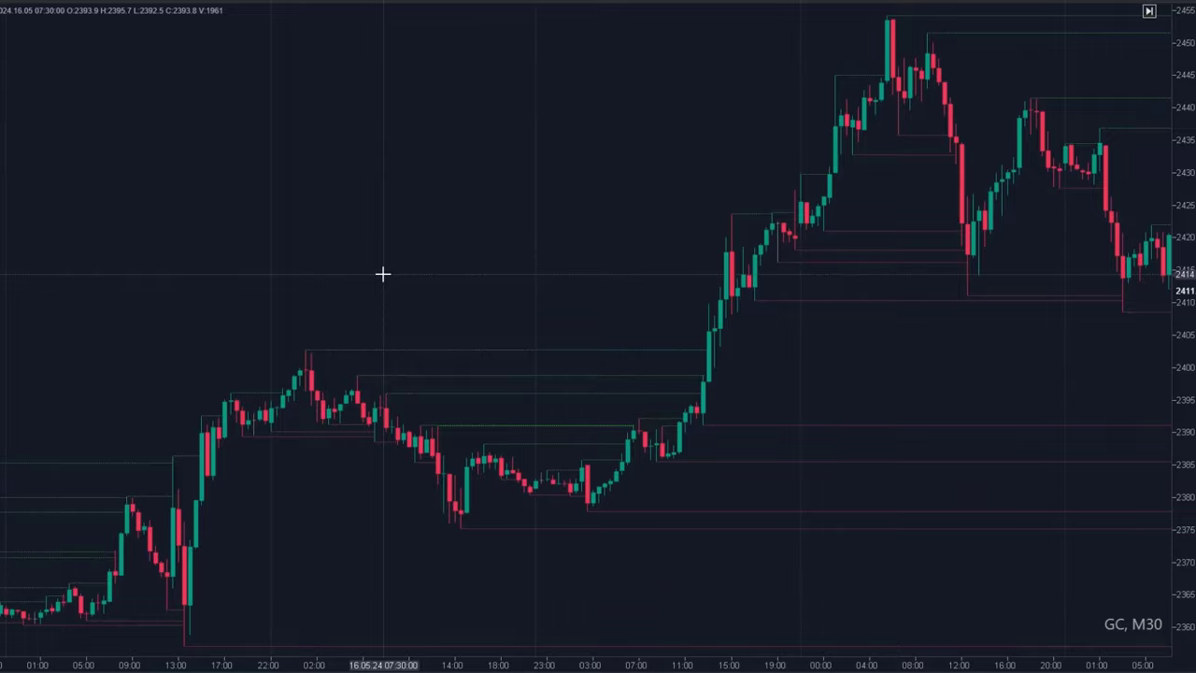
Line the GC low levels in yellow, extending the bottom level to the right edge
left_click_drag(164, 348, 355, 353)
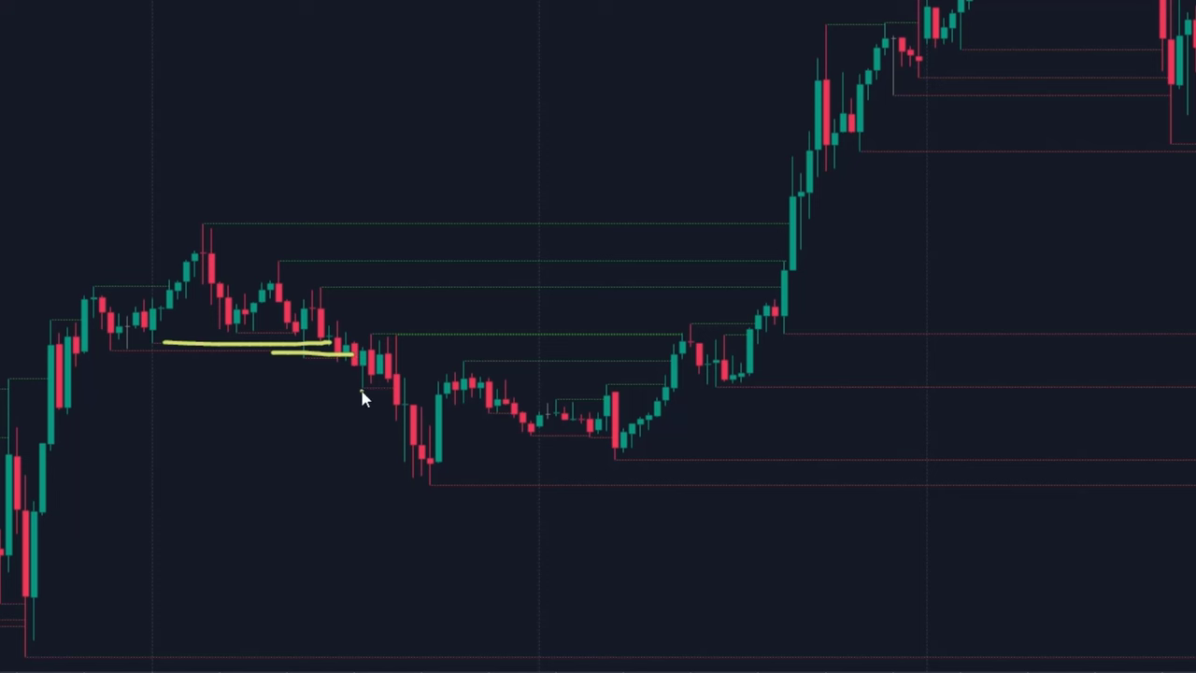
left_click_drag(416, 393, 420, 392)
left_click_drag(893, 481, 1195, 482)
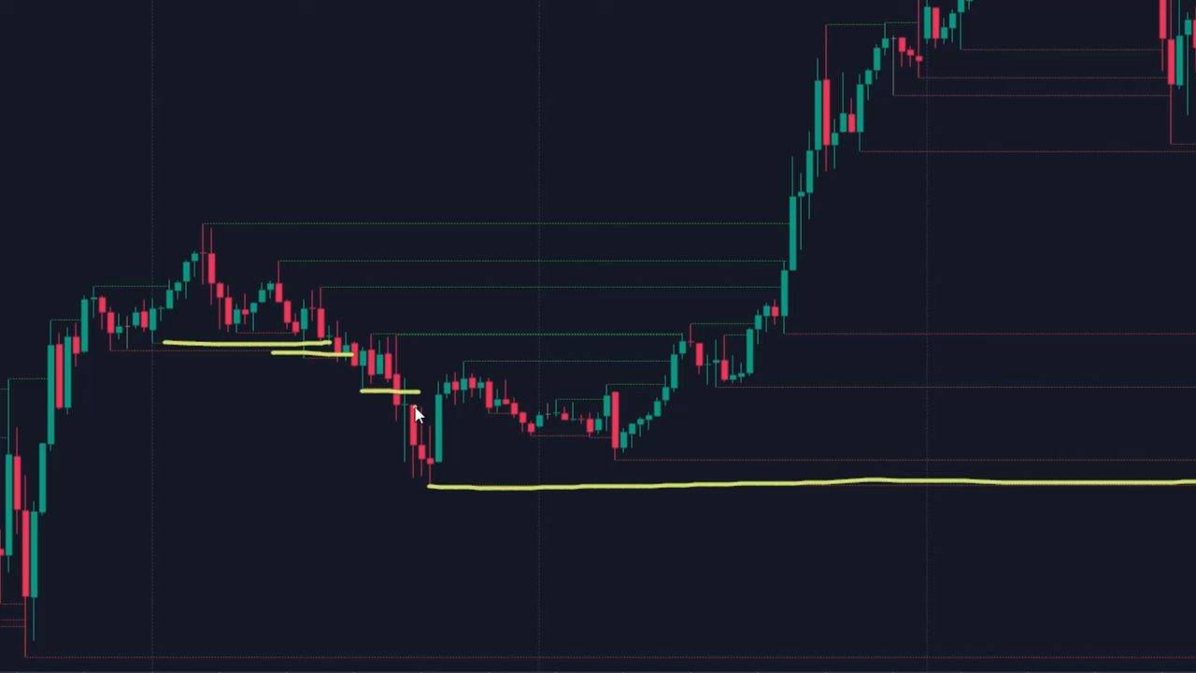
left_click_drag(553, 400, 673, 387)
Mark the high level across the basing area and the low under the rebound's start
left_click_drag(489, 359, 696, 361)
left_click_drag(371, 333, 706, 335)
left_click_drag(616, 458, 741, 459)
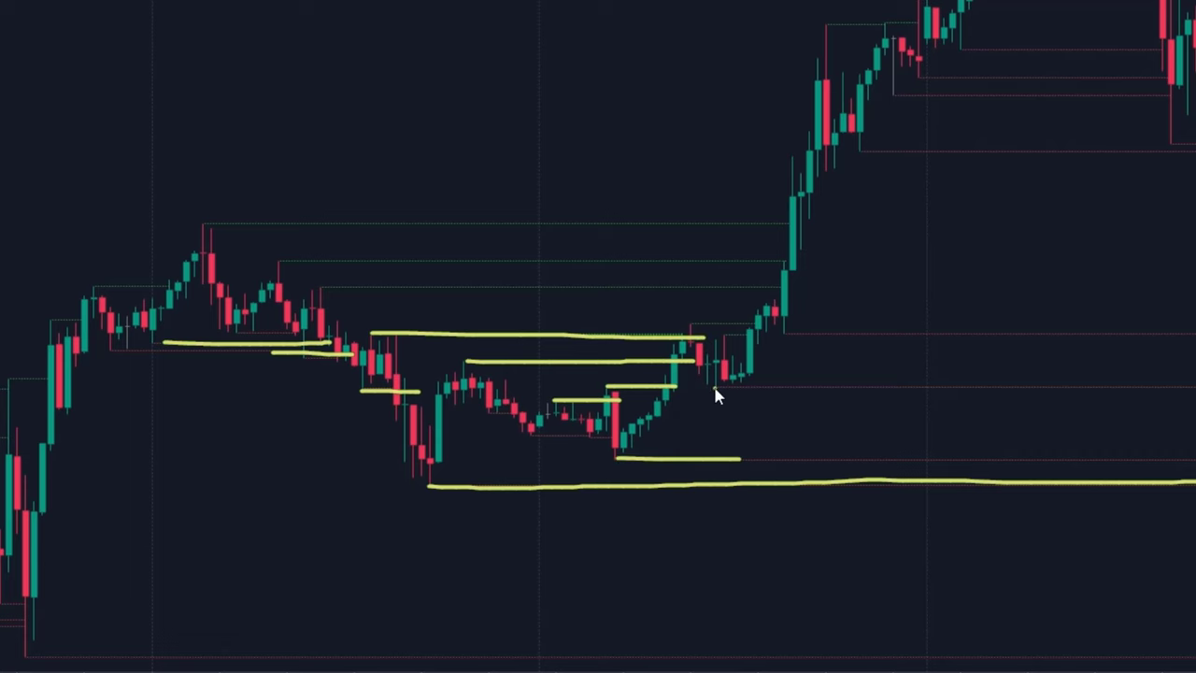